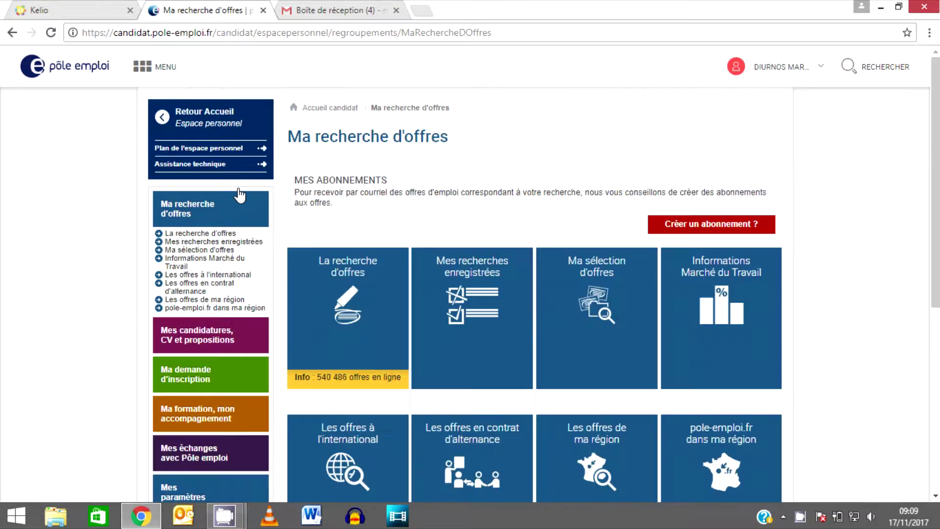
In the job offer search, restrict the contract type to CDD and Intérim
{"action": "scroll", "coordinate": [864, 217], "scroll_direction": "down", "scroll_amount": 3}
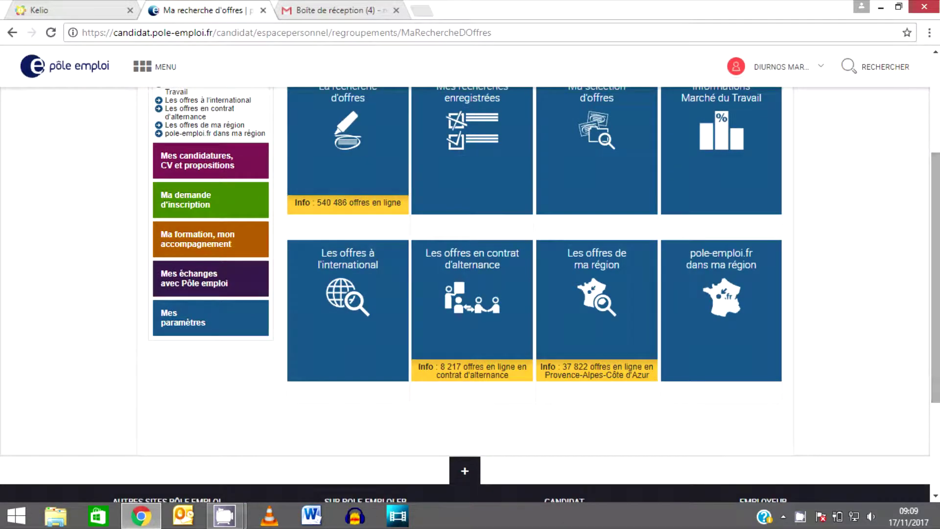
{"action": "scroll", "coordinate": [482, 182], "scroll_direction": "up", "scroll_amount": 1}
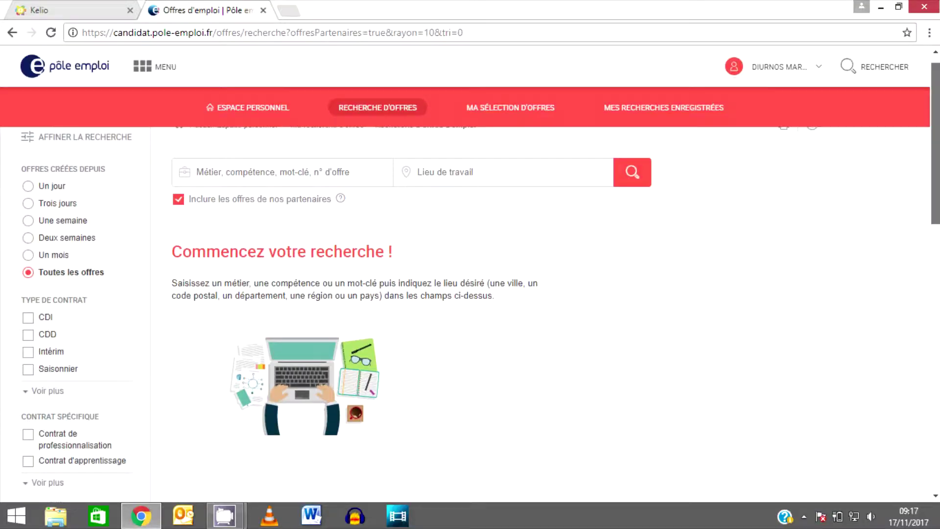
{"action": "scroll", "coordinate": [290, 412], "scroll_direction": "down", "scroll_amount": 3}
{"action": "left_click", "coordinate": [30, 169]}
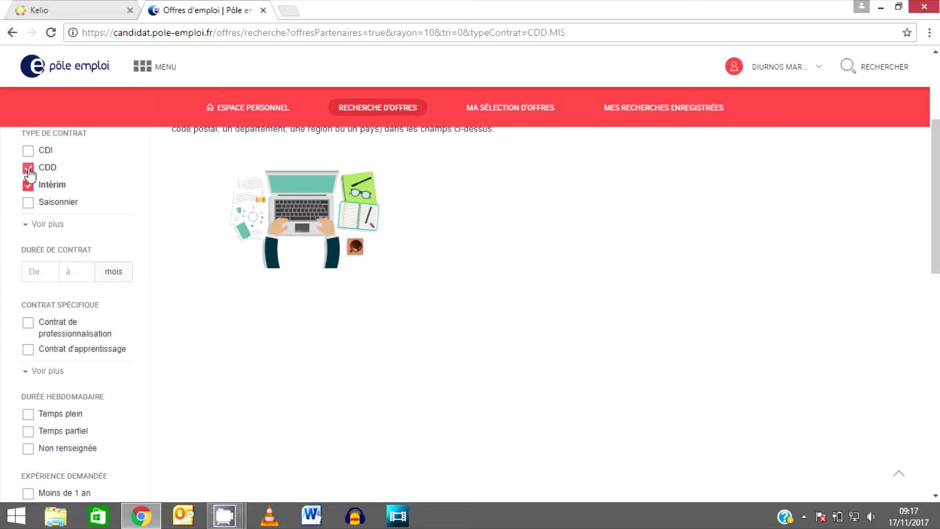
{"action": "scroll", "coordinate": [28, 196], "scroll_direction": "down", "scroll_amount": 5}
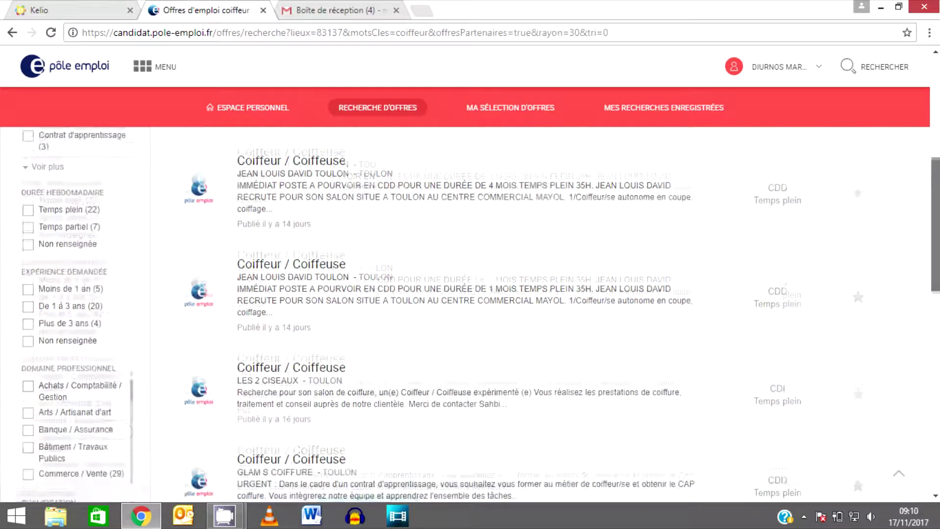
Open the offer "Coiffeur / Coiffeuse Coloriste Salon situé à Toulon (H/F)" from the results and read its details
{"action": "scroll", "coordinate": [479, 314], "scroll_direction": "up", "scroll_amount": 5}
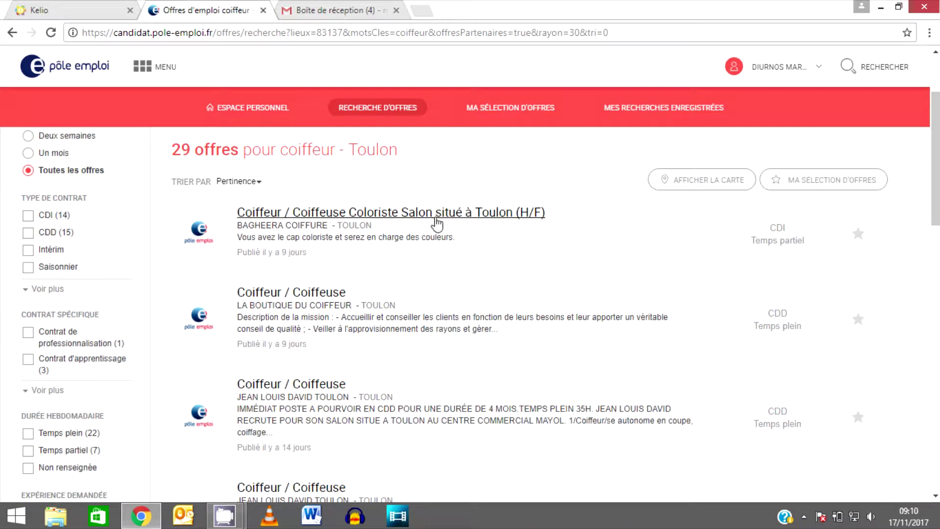
{"action": "left_click", "coordinate": [437, 223]}
{"action": "scroll", "coordinate": [801, 376], "scroll_direction": "down", "scroll_amount": 5}
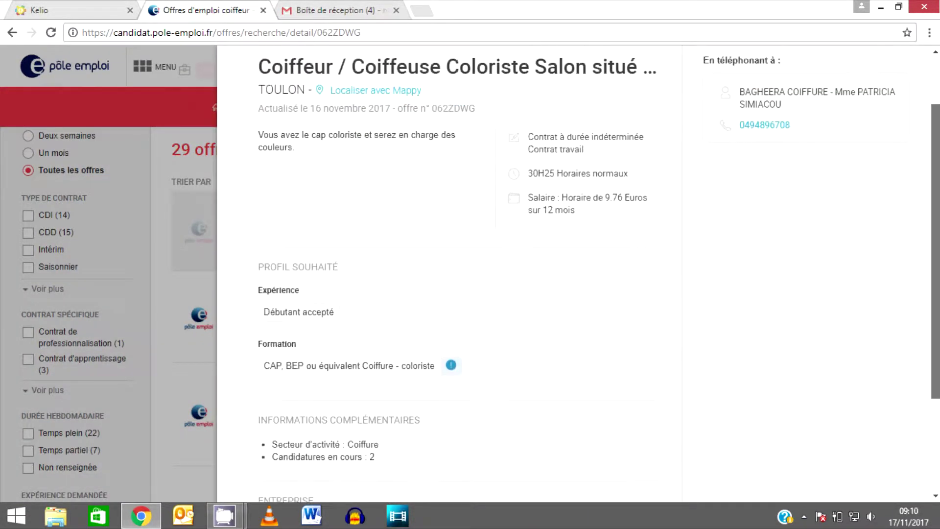
{"action": "scroll", "coordinate": [616, 66], "scroll_direction": "up", "scroll_amount": 5}
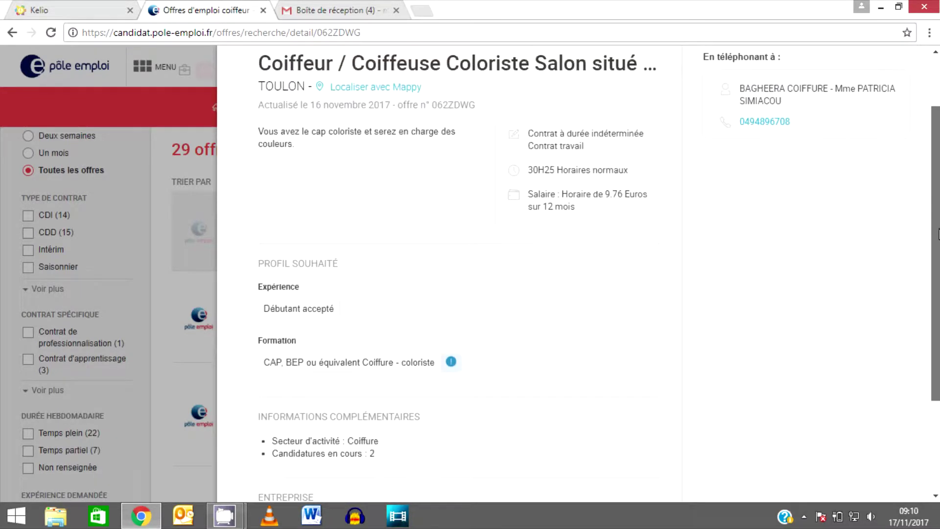
Browse the following hairdresser offers one by one up to the fifth, and close the offer details
{"action": "left_click", "coordinate": [578, 80]}
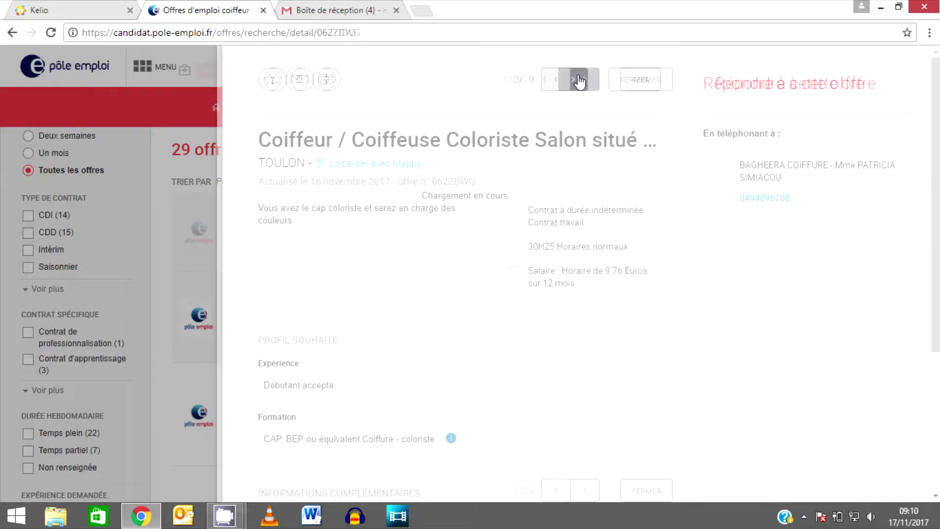
{"action": "left_click", "coordinate": [578, 80]}
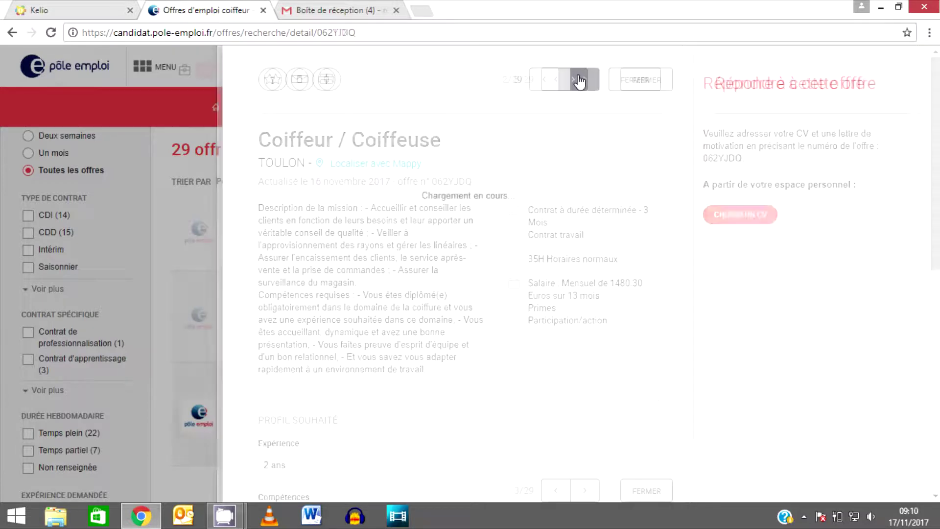
{"action": "left_click", "coordinate": [578, 80]}
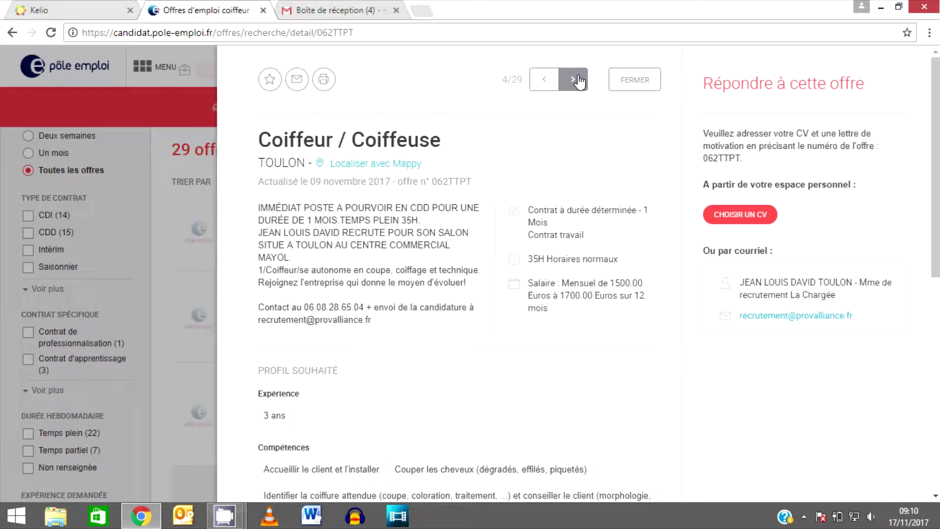
{"action": "left_click", "coordinate": [578, 80]}
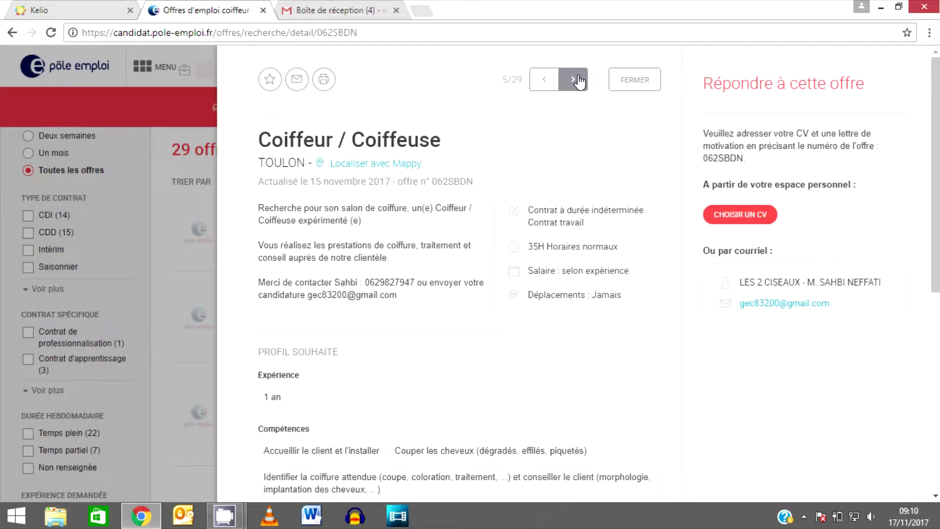
{"action": "left_click", "coordinate": [660, 88]}
Add the urgent GLAM S COIFFURE apprenticeship offer and another offer further down the results to the favourites
{"action": "scroll", "coordinate": [843, 227], "scroll_direction": "down", "scroll_amount": 8}
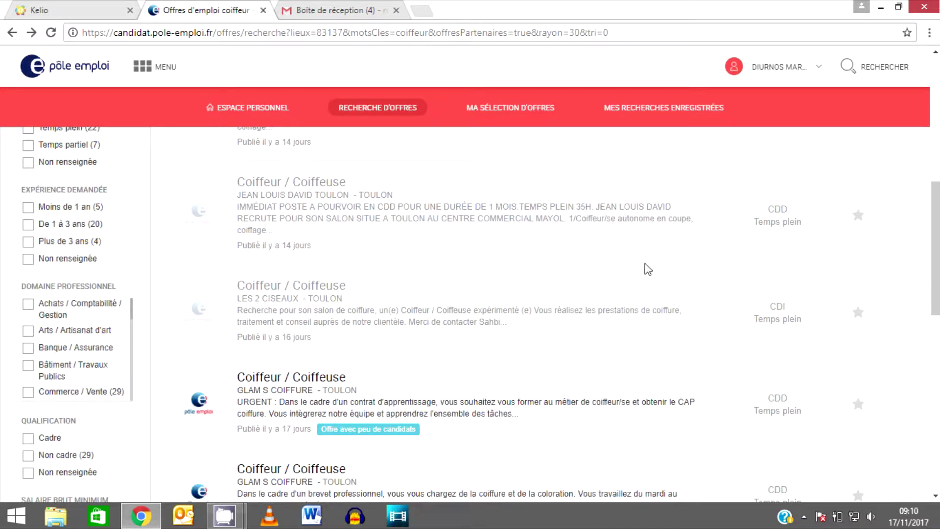
{"action": "left_click", "coordinate": [858, 403]}
{"action": "scroll", "coordinate": [857, 404], "scroll_direction": "down", "scroll_amount": 3}
{"action": "scroll", "coordinate": [857, 319], "scroll_direction": "down", "scroll_amount": 2}
{"action": "left_click", "coordinate": [858, 318]}
Save the Coiffeur search in Toulon under the name "Coiffure" and open the saved searches
{"action": "scroll", "coordinate": [858, 318], "scroll_direction": "up", "scroll_amount": 10}
{"action": "left_click", "coordinate": [815, 183]}
{"action": "left_click", "coordinate": [439, 171]}
{"action": "type", "text": "c"}
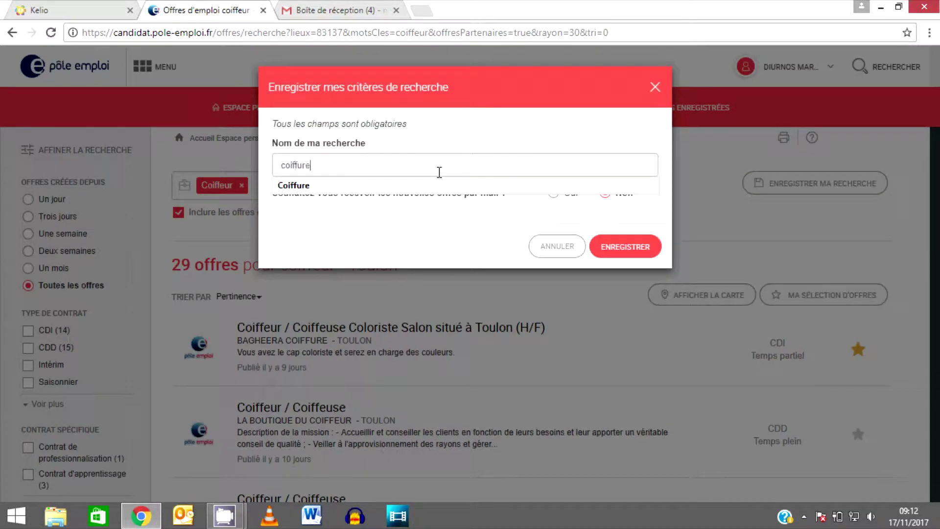
{"action": "type", "text": "oiffure"}
{"action": "left_click", "coordinate": [439, 185]}
{"action": "left_click", "coordinate": [631, 247]}
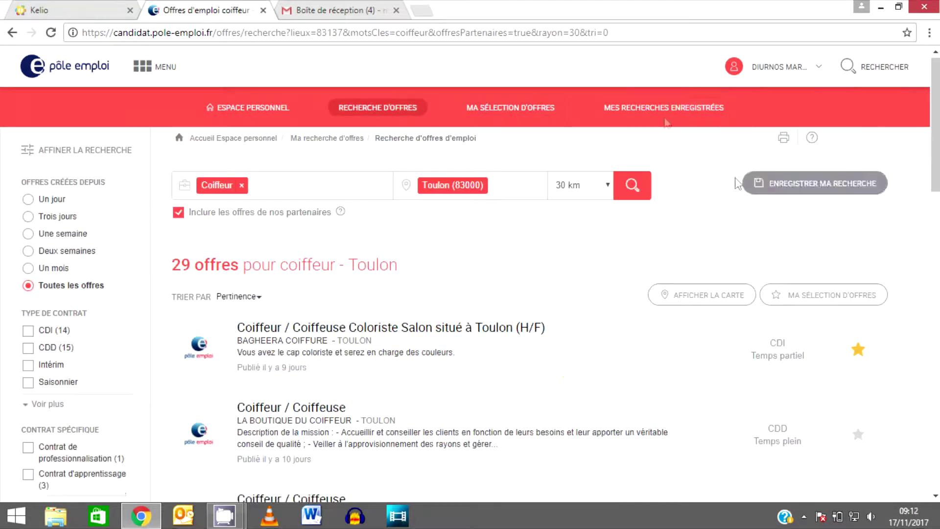
{"action": "left_click", "coordinate": [645, 108]}
Open the Informations Marché du Travail service and choose "Assistant / Assistante de coiffure" as the trade to look up
{"action": "scroll", "coordinate": [645, 113], "scroll_direction": "down", "scroll_amount": 1}
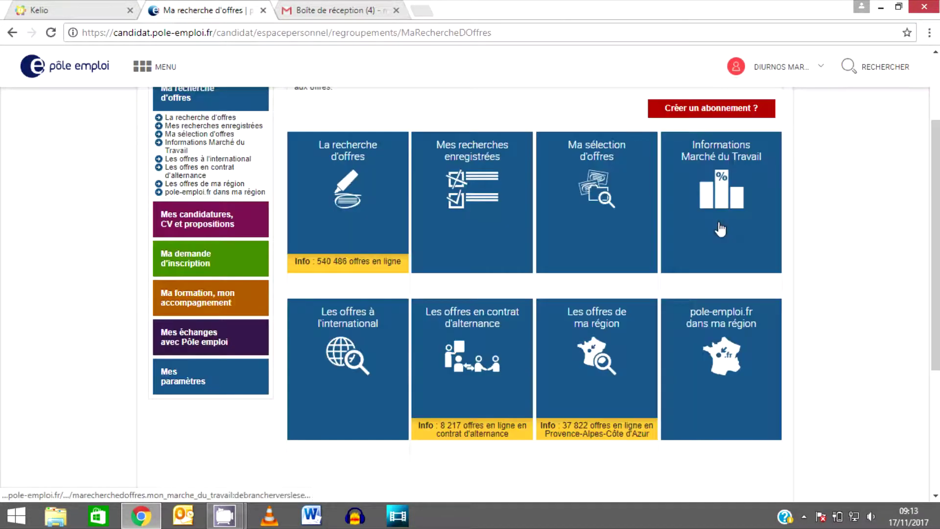
{"action": "left_click", "coordinate": [721, 228]}
{"action": "scroll", "coordinate": [211, 289], "scroll_direction": "down", "scroll_amount": 1}
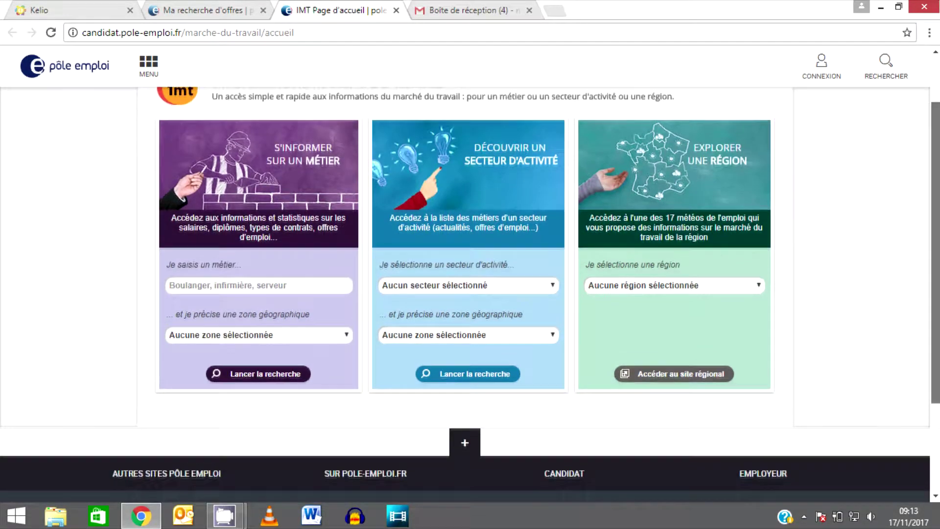
{"action": "left_click", "coordinate": [211, 283]}
{"action": "type", "text": "coiffure"}
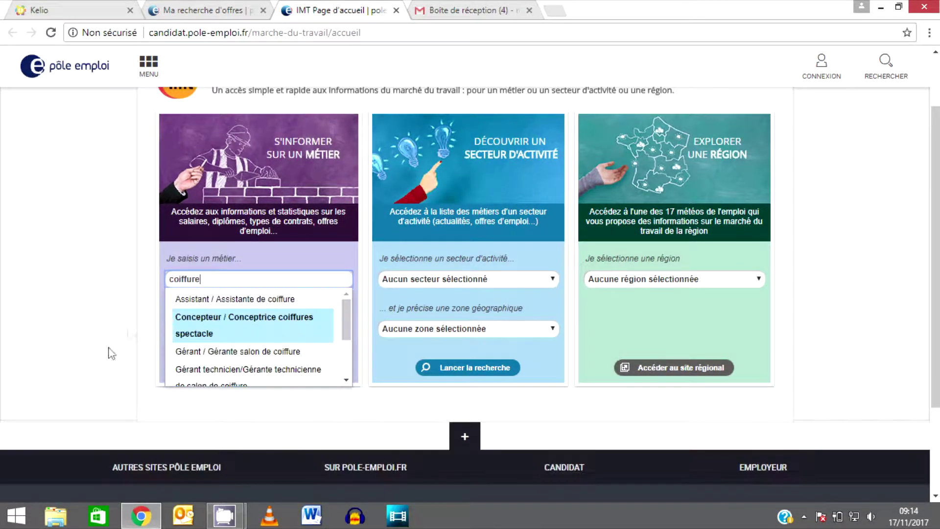
{"action": "left_click", "coordinate": [224, 300]}
Set the geographic zone for the trade to Var (83) and launch the search
{"action": "left_click", "coordinate": [284, 328]}
{"action": "scroll", "coordinate": [283, 325], "scroll_direction": "down", "scroll_amount": 10}
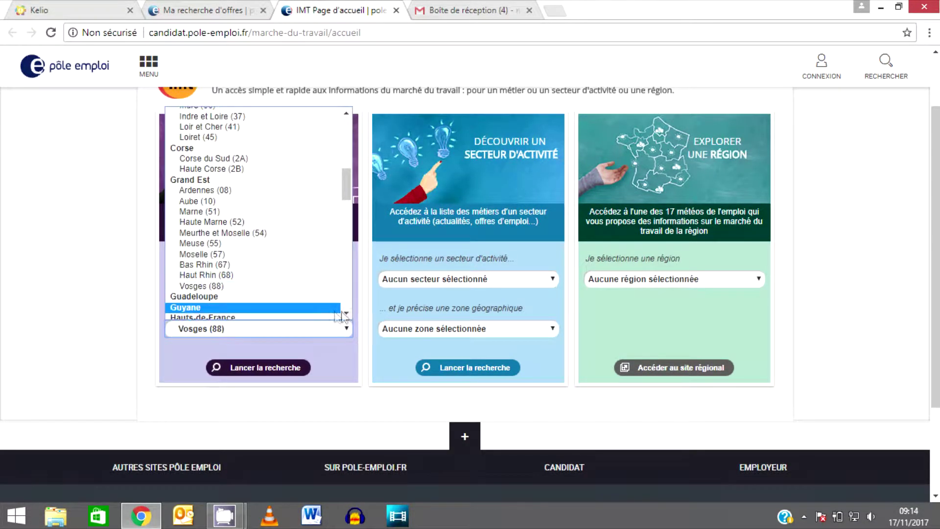
{"action": "scroll", "coordinate": [345, 317], "scroll_direction": "down", "scroll_amount": 15}
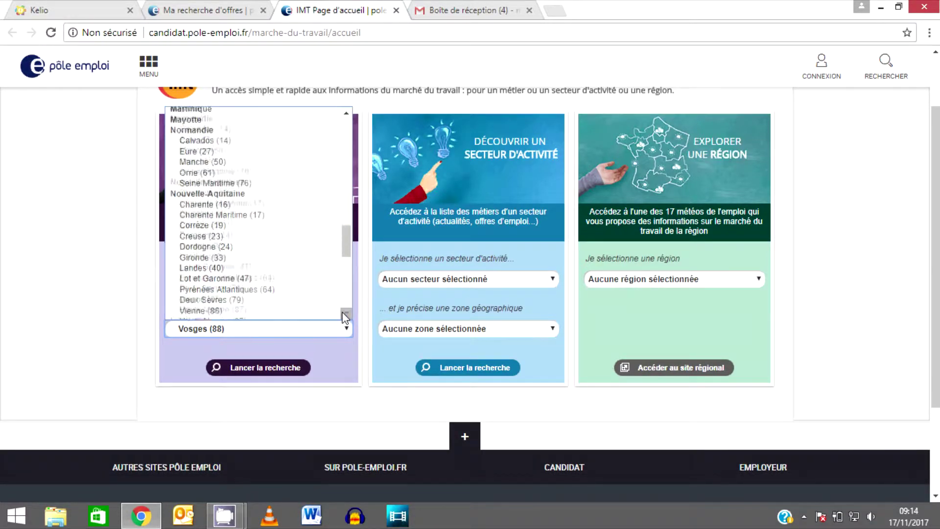
{"action": "scroll", "coordinate": [345, 317], "scroll_direction": "down", "scroll_amount": 1}
{"action": "left_click", "coordinate": [206, 312]}
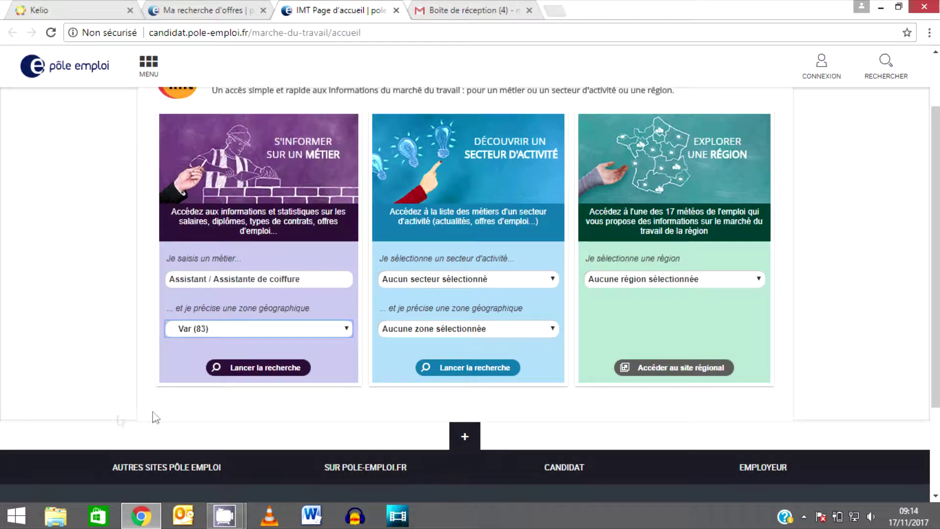
{"action": "left_click", "coordinate": [256, 369]}
In the Coiffeur CV, write the tagline "Dynamique et autonome, je suis passionné depuis toujours par la coiffure"
{"action": "scroll", "coordinate": [582, 194], "scroll_direction": "down", "scroll_amount": 2}
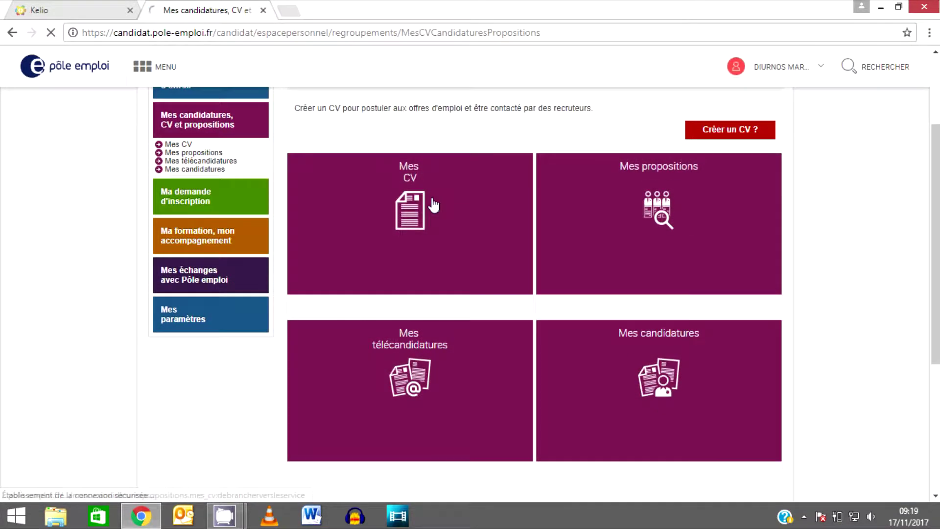
{"action": "scroll", "coordinate": [397, 296], "scroll_direction": "down", "scroll_amount": 2}
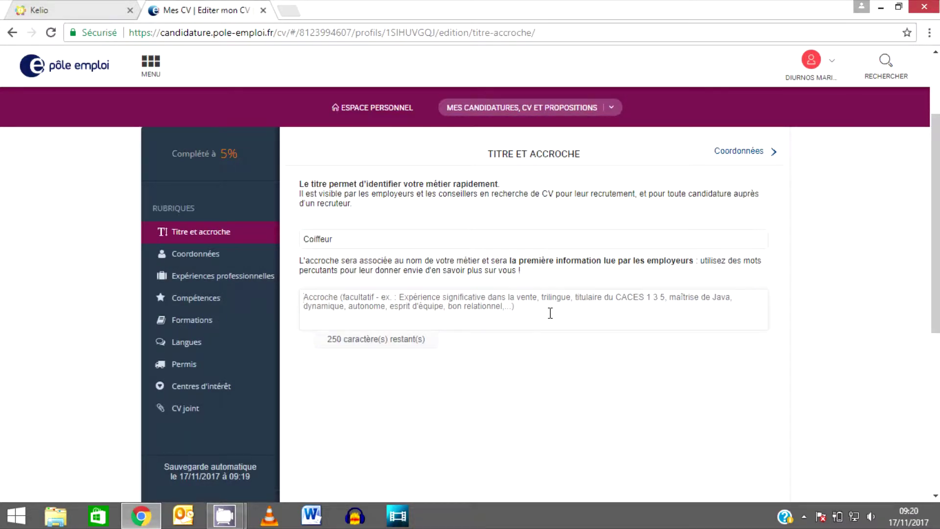
{"action": "type", "text": "Dy"}
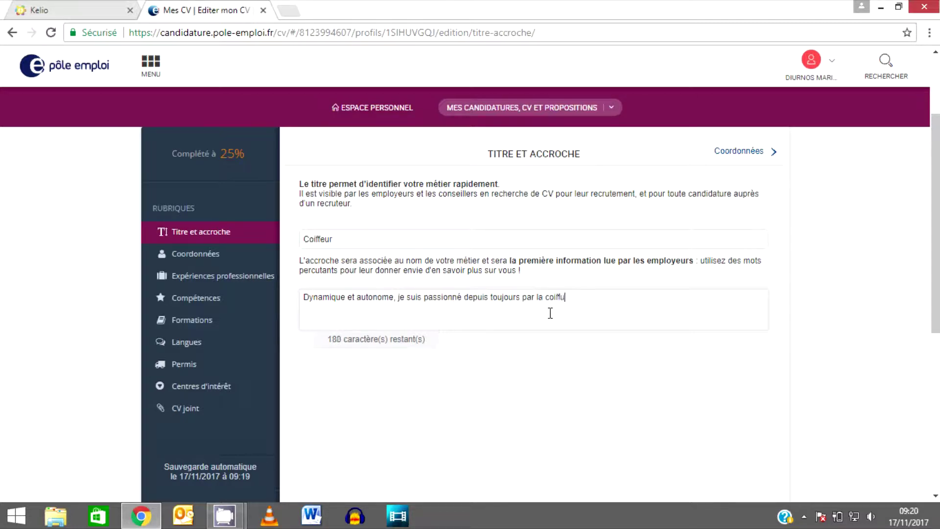
Go past the contact details and add a professional experience running from févr. 2016 to juin 2016
{"action": "left_click", "coordinate": [205, 255]}
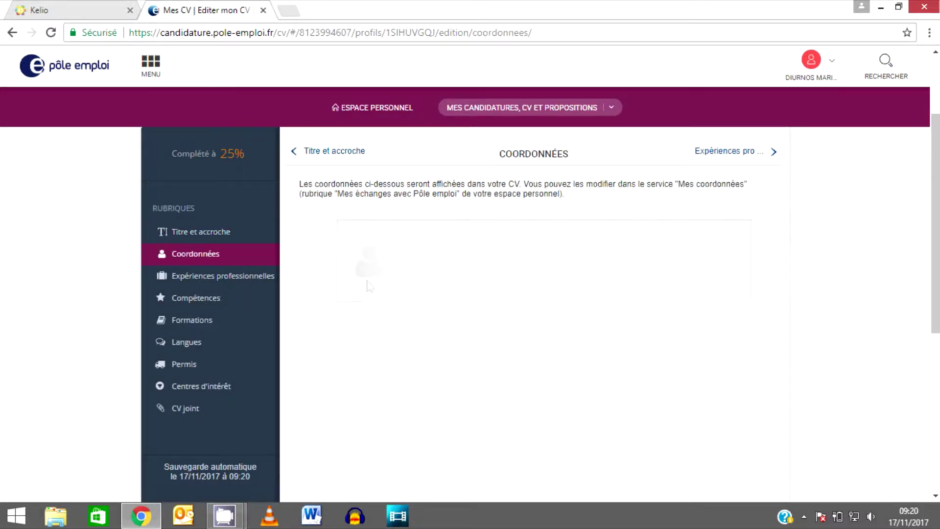
{"action": "left_click", "coordinate": [211, 276]}
{"action": "left_click", "coordinate": [368, 215]}
{"action": "left_click", "coordinate": [368, 222]}
{"action": "left_click", "coordinate": [371, 247]}
{"action": "left_click", "coordinate": [396, 220]}
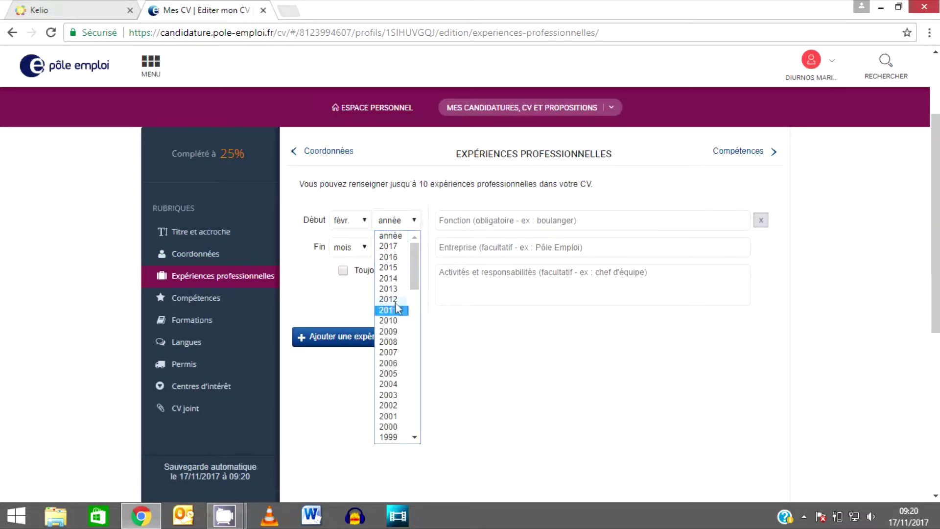
{"action": "left_click", "coordinate": [388, 256]}
{"action": "left_click", "coordinate": [349, 264]}
{"action": "left_click", "coordinate": [343, 351]}
{"action": "left_click", "coordinate": [397, 263]}
{"action": "left_click", "coordinate": [389, 304]}
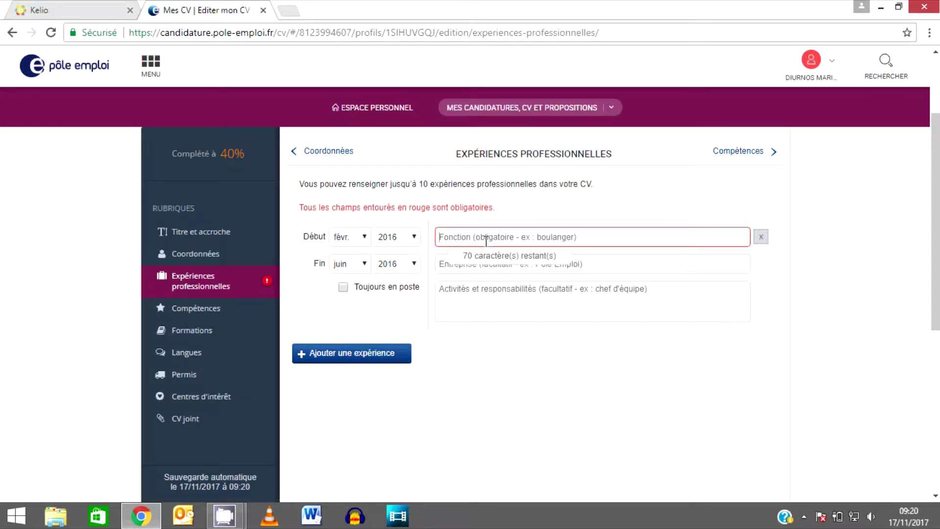
Fill in the experience with the function Coiffeur, the company Dékoif and the activity Stagiaire
{"action": "type", "text": "Coiffeur"}
{"action": "left_click", "coordinate": [592, 251]}
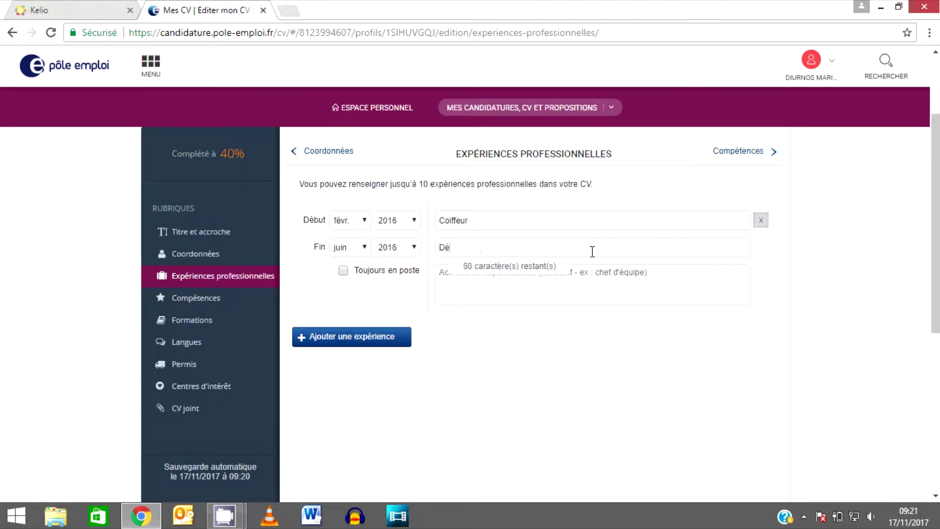
{"action": "left_click", "coordinate": [597, 277]}
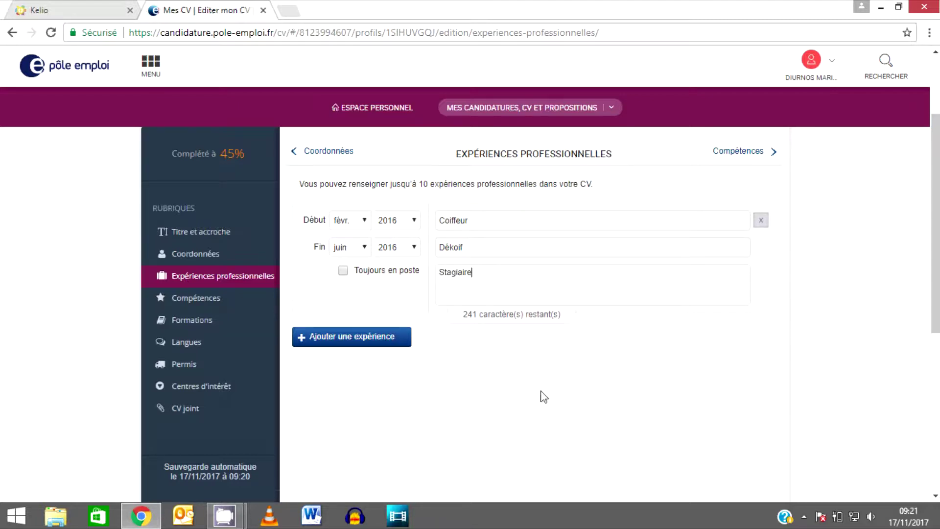
Add an empty skill entry in the CV's Compétences section
{"action": "left_click", "coordinate": [186, 300]}
{"action": "left_click", "coordinate": [342, 259]}
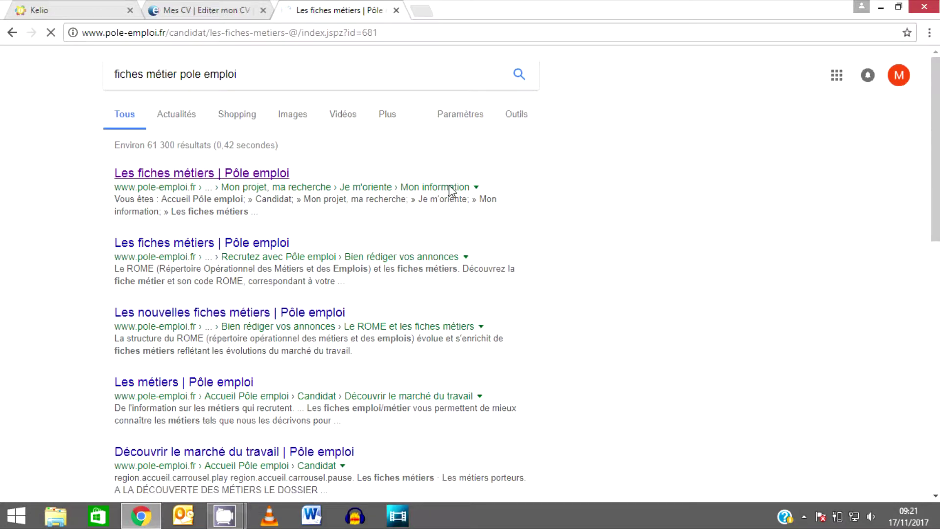
Open Pôle emploi's Les fiches métiers page from the web results and look up the trade "coiffeur"
{"action": "left_click", "coordinate": [449, 188]}
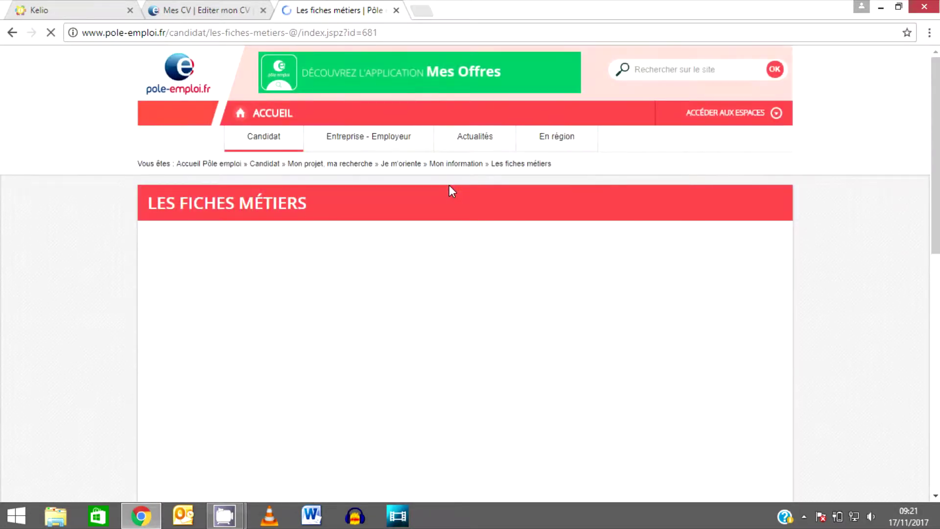
{"action": "scroll", "coordinate": [907, 205], "scroll_direction": "down", "scroll_amount": 3}
{"action": "left_click", "coordinate": [342, 277]}
{"action": "type", "text": "coiff"}
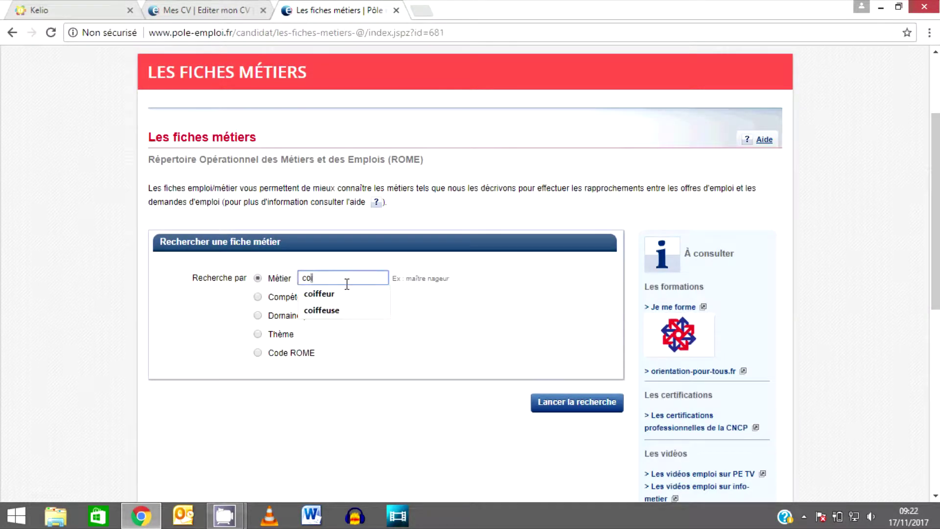
{"action": "left_click", "coordinate": [339, 295]}
Open the Coiffure (ROME : D1202) job sheet and consult its Compétences section
{"action": "left_click", "coordinate": [733, 278]}
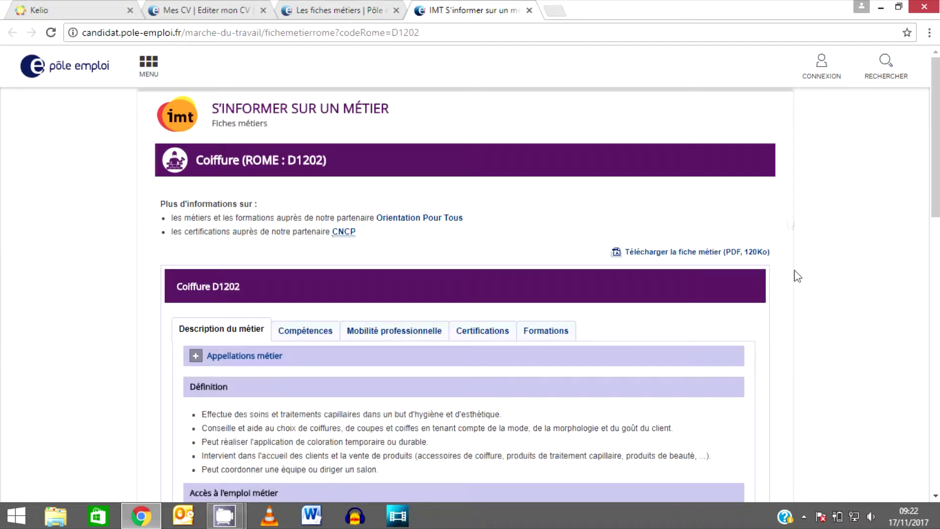
{"action": "scroll", "coordinate": [328, 119], "scroll_direction": "down", "scroll_amount": 5}
{"action": "left_click", "coordinate": [328, 119]}
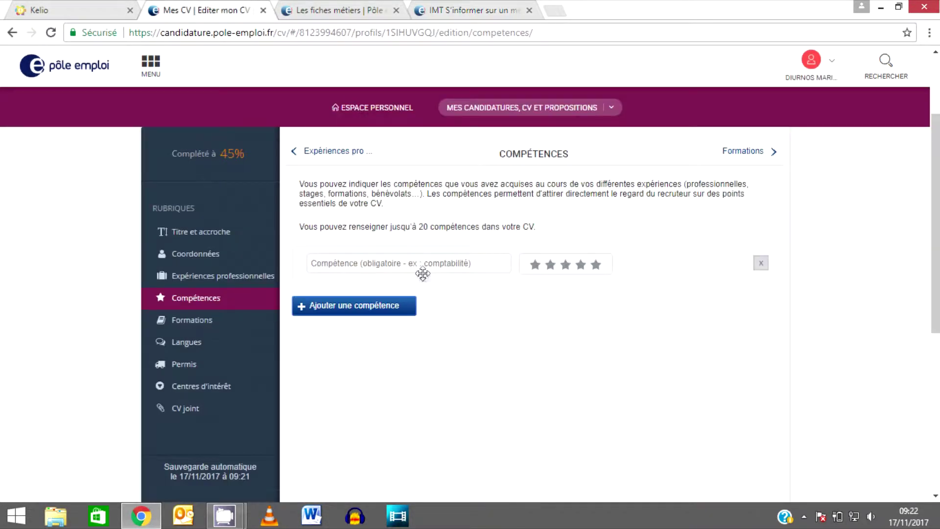
Enter the skills "Coiffure enfant" rated four stars and "Coiffure homme" rated three stars in the CV
{"action": "type", "text": "Coiffure enfant"}
{"action": "left_click", "coordinate": [581, 287]}
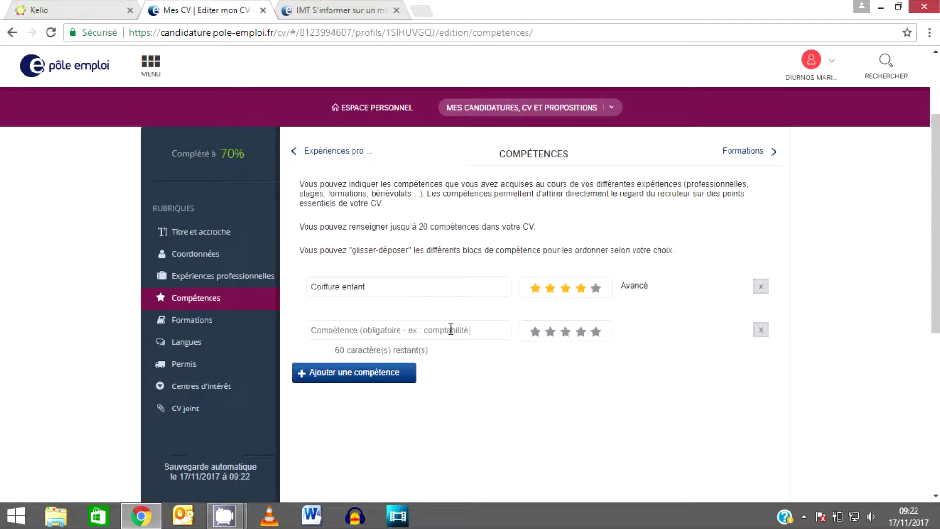
{"action": "left_click", "coordinate": [451, 329]}
{"action": "type", "text": "Coiffure homme"}
{"action": "left_click", "coordinate": [565, 341]}
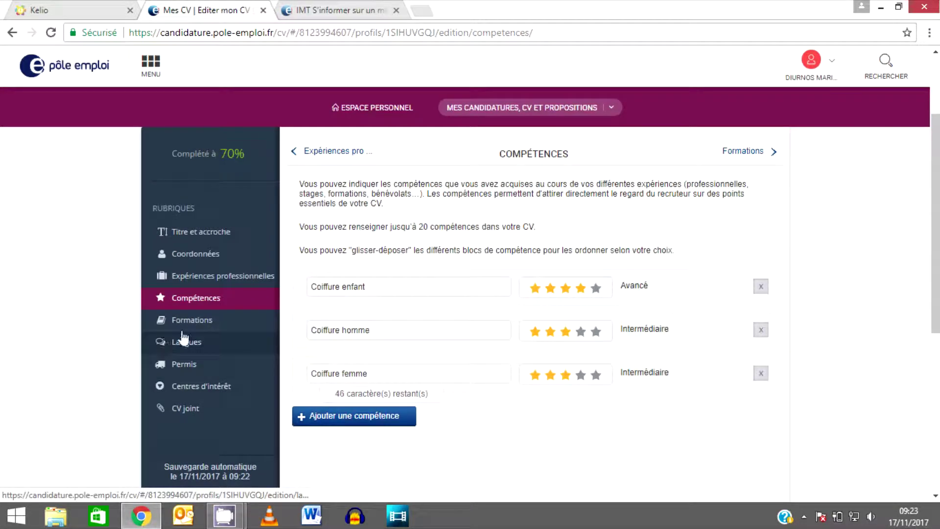
Add a 2016 training entry in Formations: "CAP coiffure", diploma obtained, description "Toulon", level "CAP, BEP ou équivalent"
{"action": "left_click", "coordinate": [190, 323]}
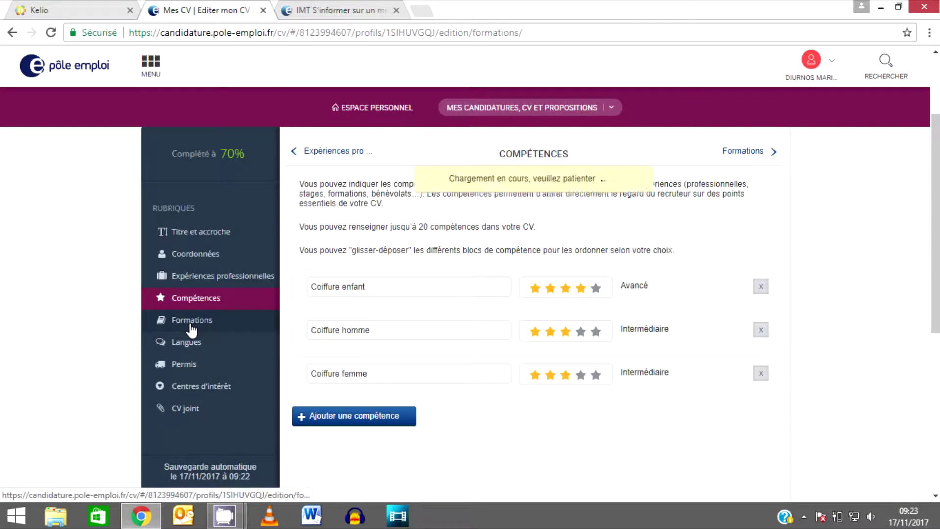
{"action": "left_click", "coordinate": [372, 217]}
{"action": "left_click", "coordinate": [409, 220]}
{"action": "left_click", "coordinate": [403, 257]}
{"action": "left_click", "coordinate": [490, 237]}
{"action": "type", "text": "CAP coiffure"}
{"action": "left_click", "coordinate": [464, 267]}
{"action": "type", "text": "Toulon"}
{"action": "left_click", "coordinate": [588, 338]}
{"action": "left_click", "coordinate": [541, 312]}
{"action": "left_click", "coordinate": [484, 381]}
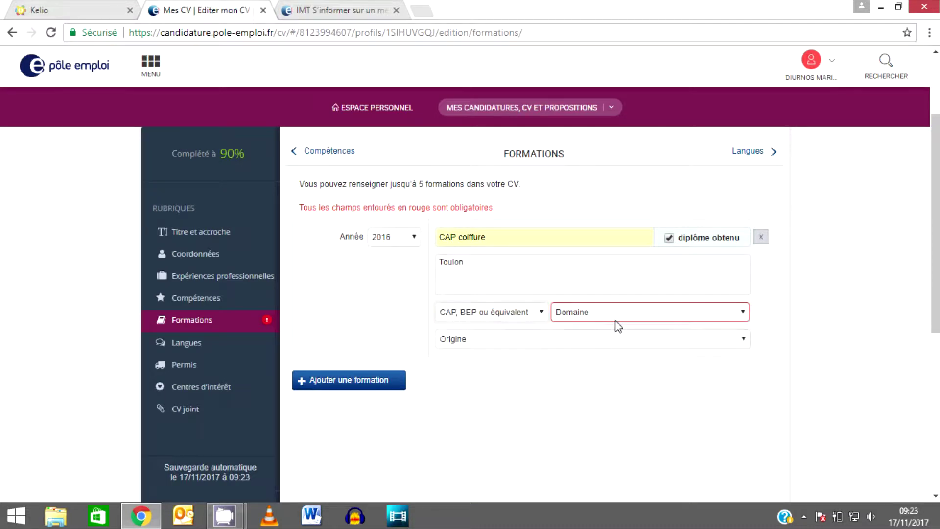
Set the training's domain to "Coiffure" and its origin to "CFA - Centre de Formation d'Apprentis"
{"action": "left_click", "coordinate": [615, 313]}
{"action": "scroll", "coordinate": [709, 281], "scroll_direction": "down", "scroll_amount": 1}
{"action": "left_click", "coordinate": [710, 281]}
{"action": "left_click", "coordinate": [549, 322]}
{"action": "left_click", "coordinate": [549, 369]}
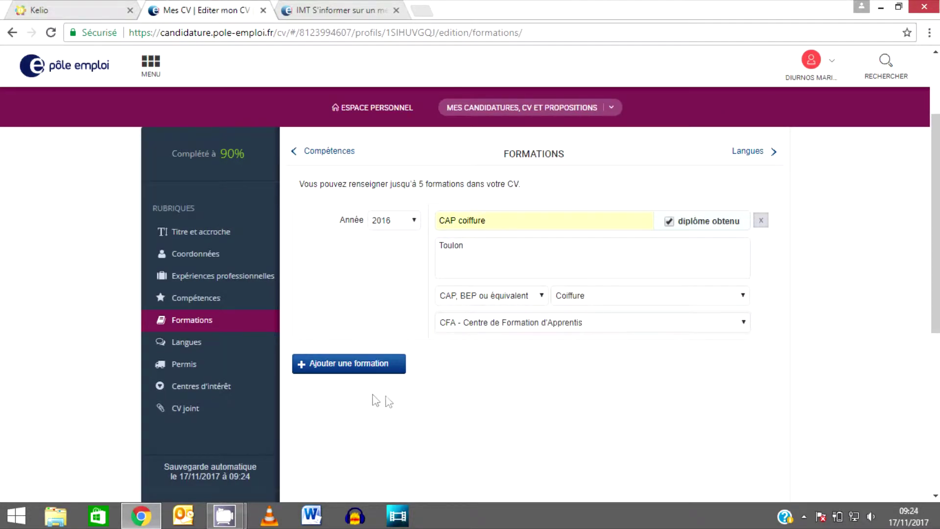
Add Anglais in the Langues section, rated four stars, with the note "Angleterre pendant 2 mois"
{"action": "left_click", "coordinate": [213, 343]}
{"action": "left_click", "coordinate": [349, 217]}
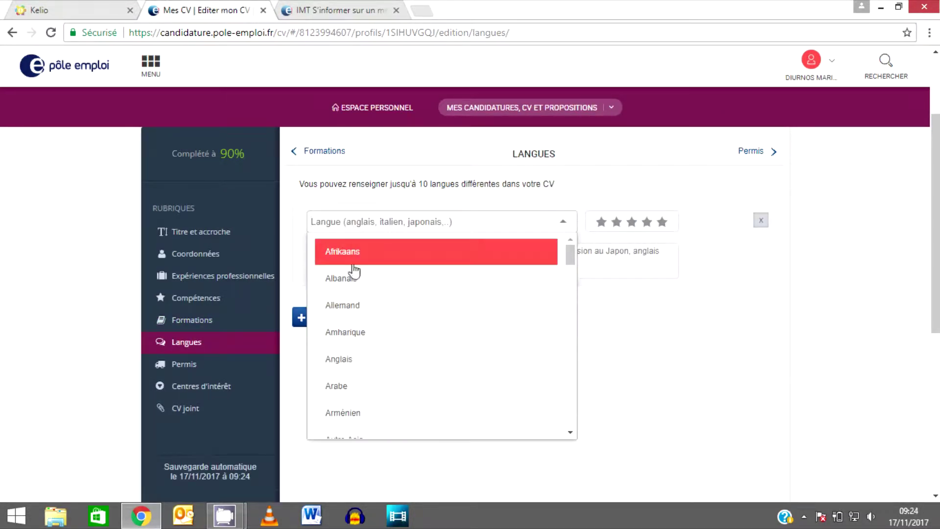
{"action": "left_click", "coordinate": [338, 359]}
{"action": "left_click", "coordinate": [646, 223]}
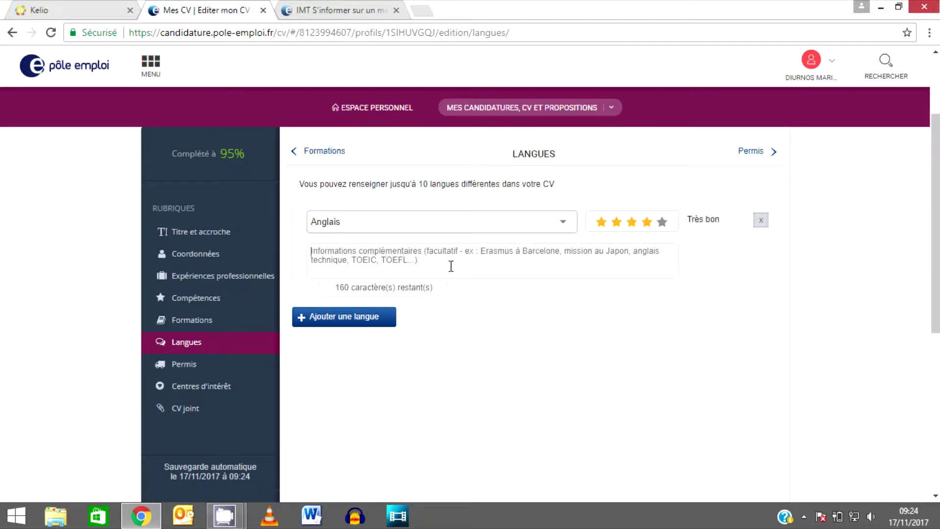
{"action": "type", "text": "Angleterre pendant 2 mois"}
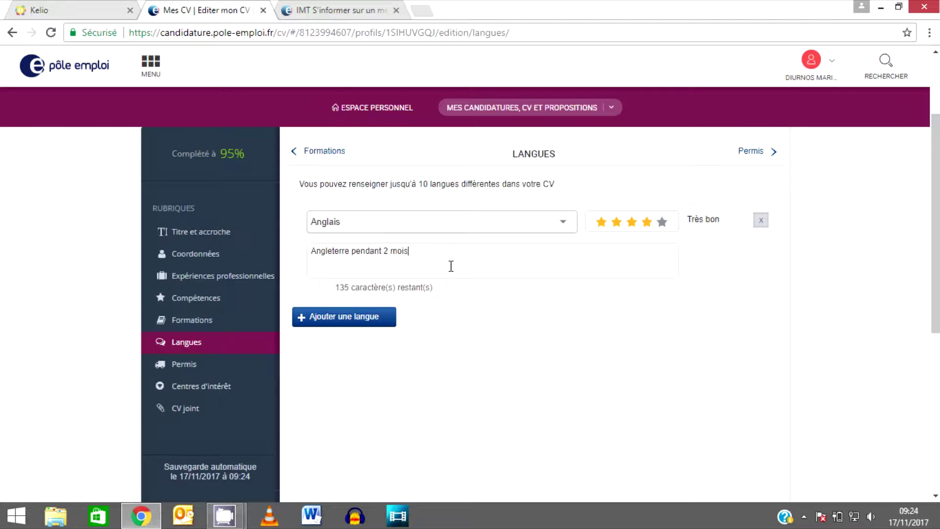
Select the licence "B - Véhicule léger" and add the interests "Voyages", "Sport" and "Coiffure" to the CV
{"action": "left_click", "coordinate": [185, 364]}
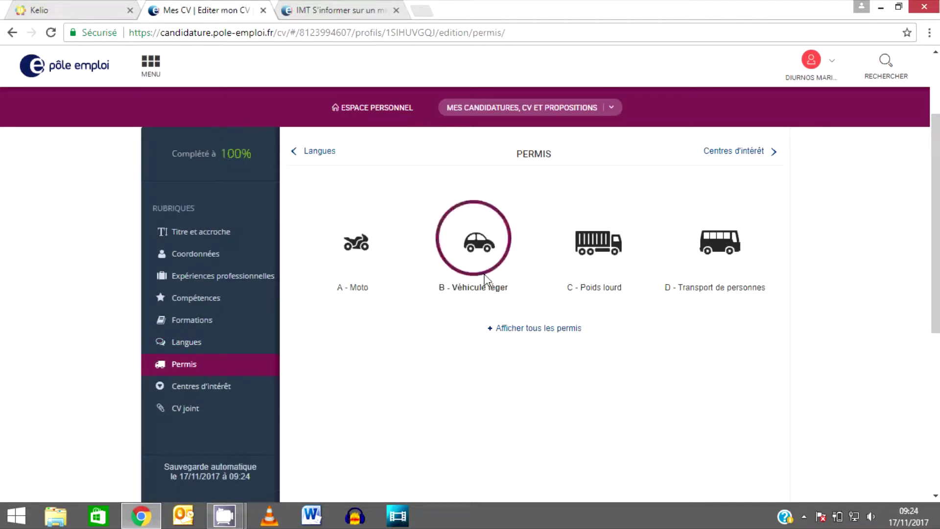
{"action": "left_click", "coordinate": [188, 386]}
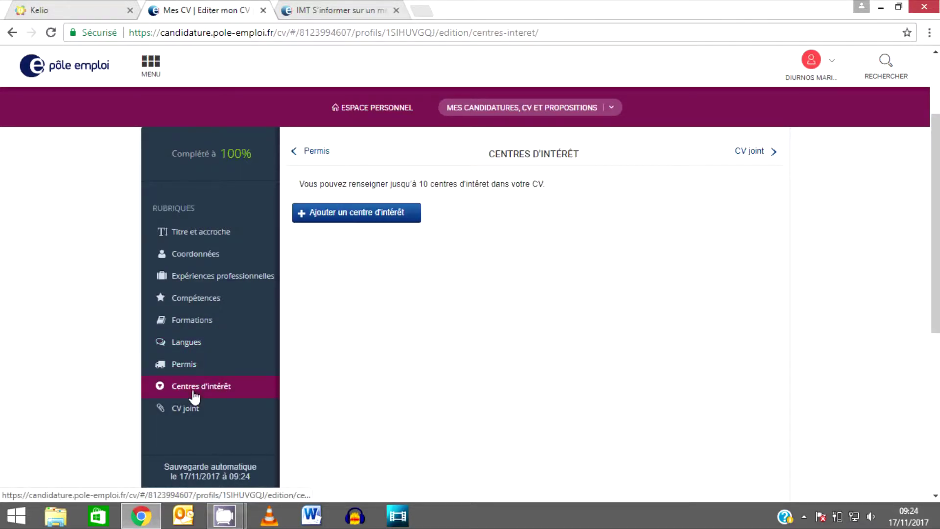
{"action": "type", "text": "Voyages"}
{"action": "left_click", "coordinate": [355, 264]}
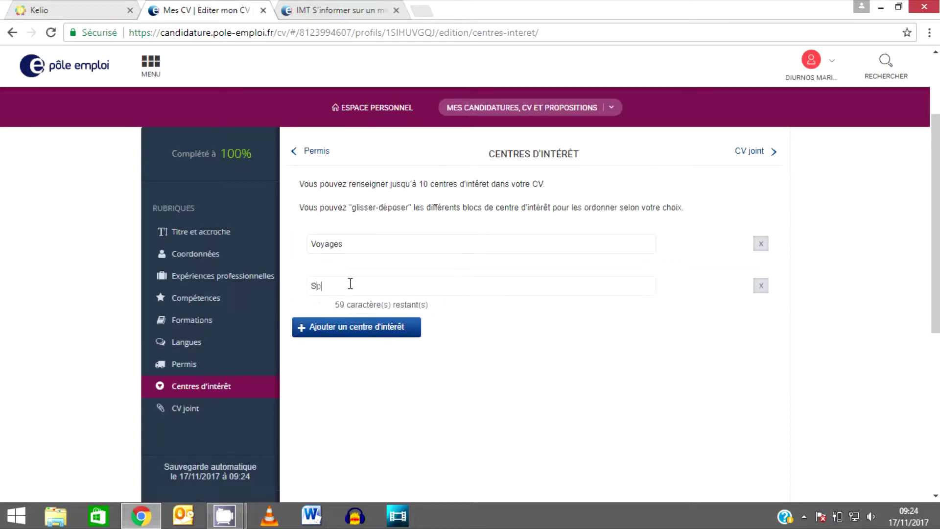
{"action": "left_click", "coordinate": [351, 327]}
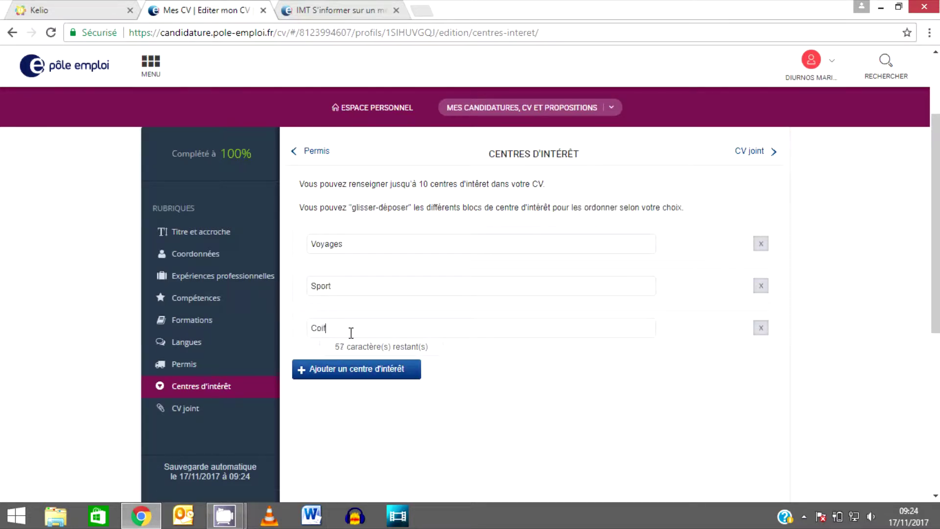
Consult the CV joint section and review the CV's layout in Mettre en page
{"action": "left_click", "coordinate": [191, 408]}
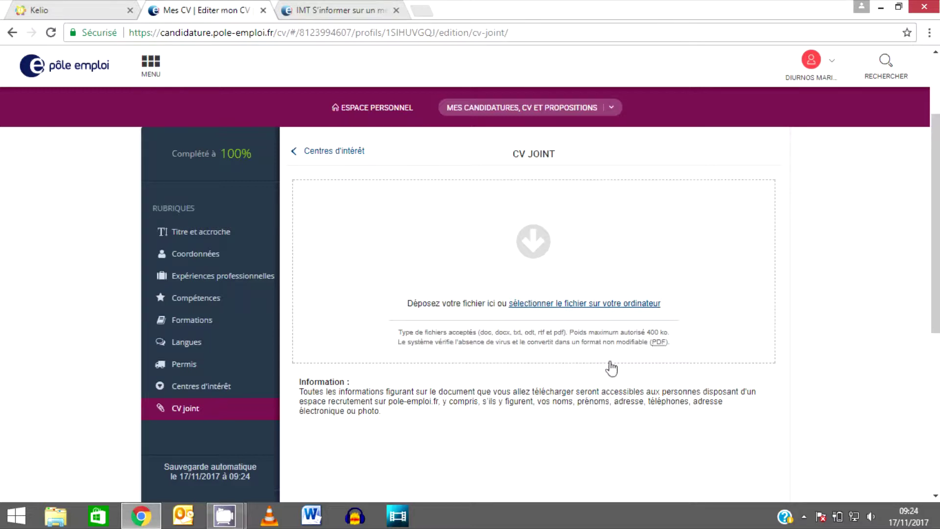
{"action": "scroll", "coordinate": [611, 368], "scroll_direction": "up", "scroll_amount": 3}
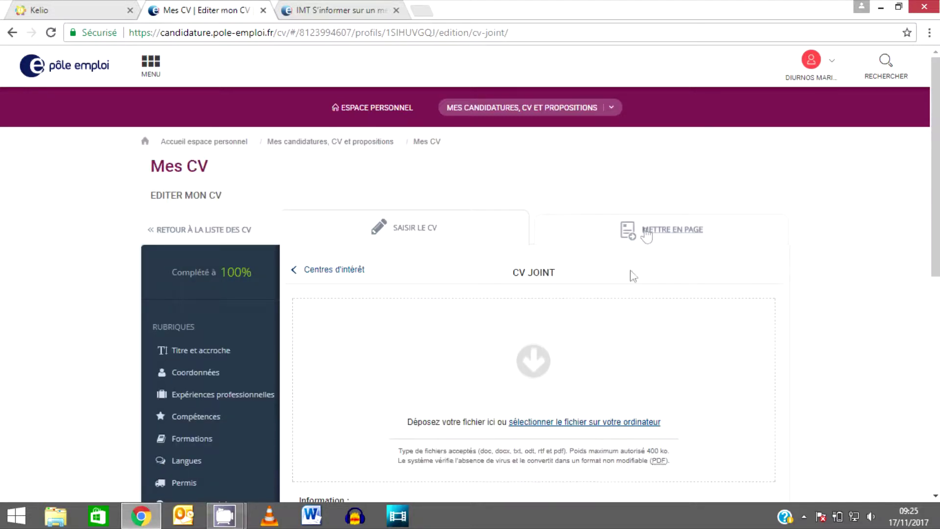
{"action": "left_click", "coordinate": [646, 233]}
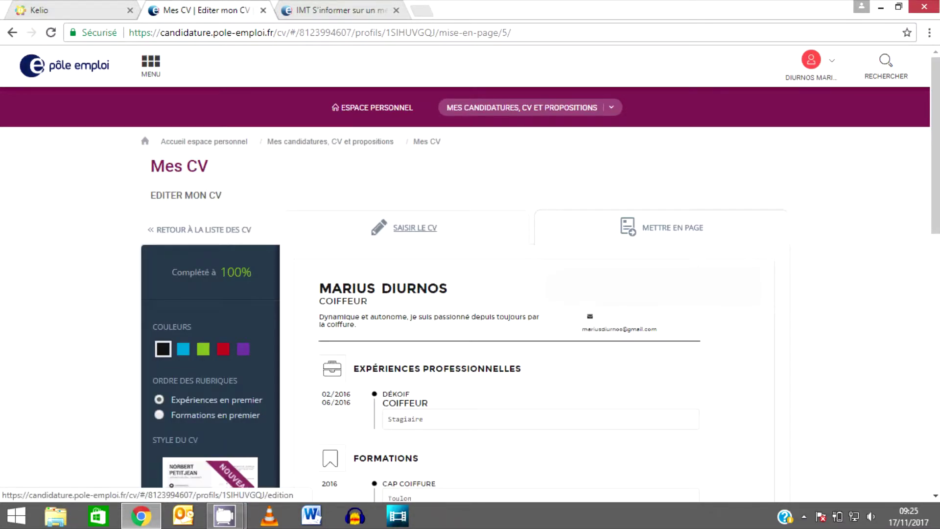
{"action": "scroll", "coordinate": [411, 244], "scroll_direction": "down", "scroll_amount": 10}
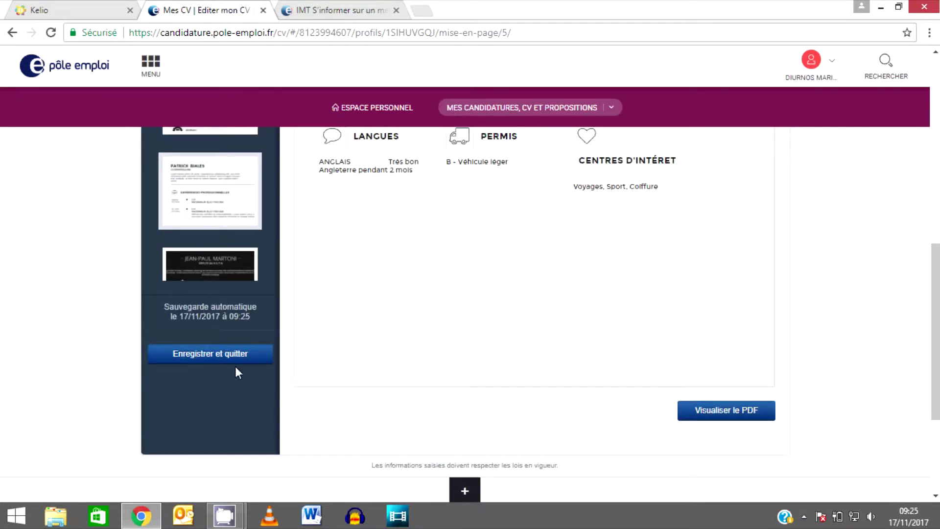
Save the CV and quit the editor, choosing not to publish it immediately
{"action": "left_click", "coordinate": [221, 361]}
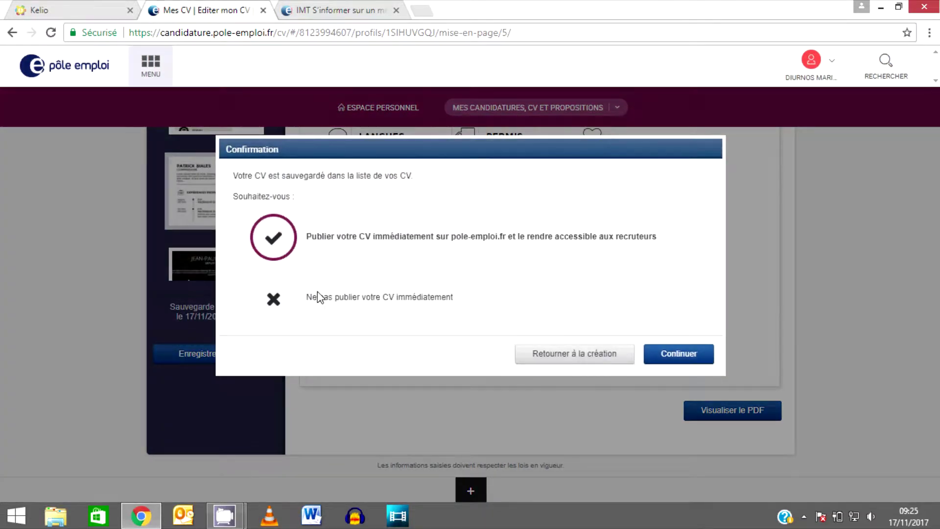
{"action": "left_click", "coordinate": [263, 298]}
{"action": "left_click", "coordinate": [697, 352]}
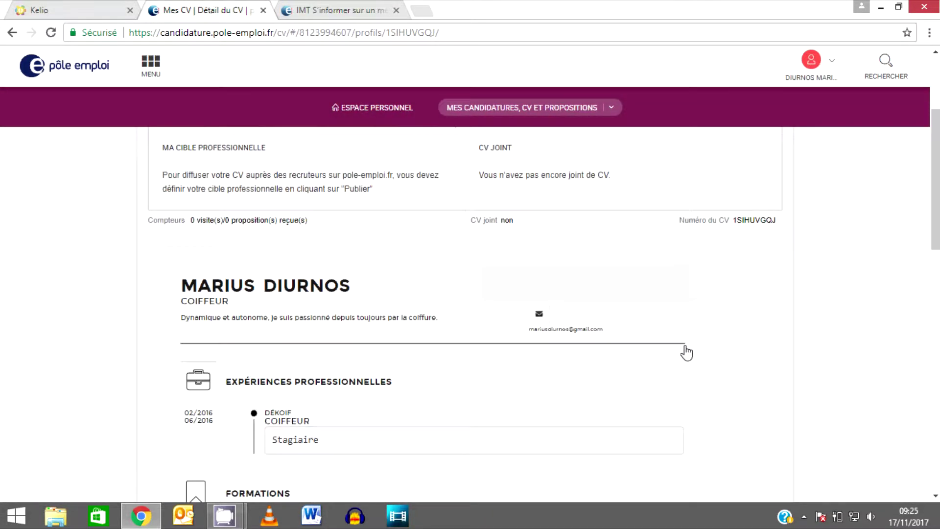
Review the whole saved CV on its detail page
{"action": "scroll", "coordinate": [470, 304], "scroll_direction": "down", "scroll_amount": 10}
{"action": "scroll", "coordinate": [470, 304], "scroll_direction": "up", "scroll_amount": 12}
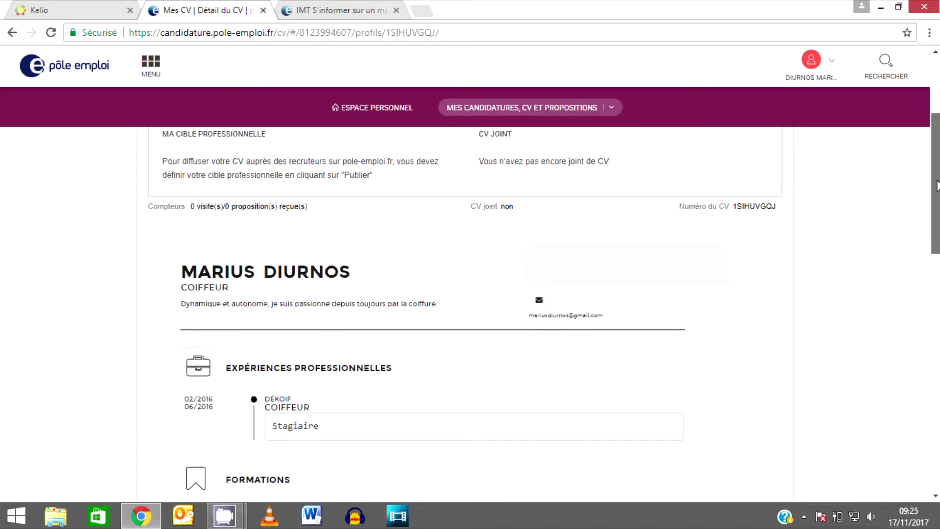
{"action": "scroll", "coordinate": [421, 264], "scroll_direction": "up", "scroll_amount": 1}
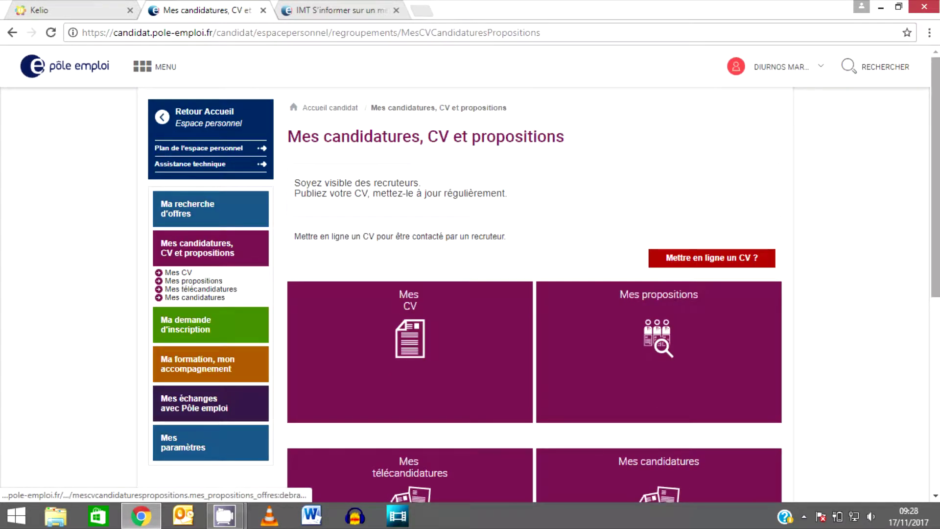
Look through the Mes candidatures, CV et propositions services and consult the Ma demande d'inscription section
{"action": "scroll", "coordinate": [680, 300], "scroll_direction": "down", "scroll_amount": 3}
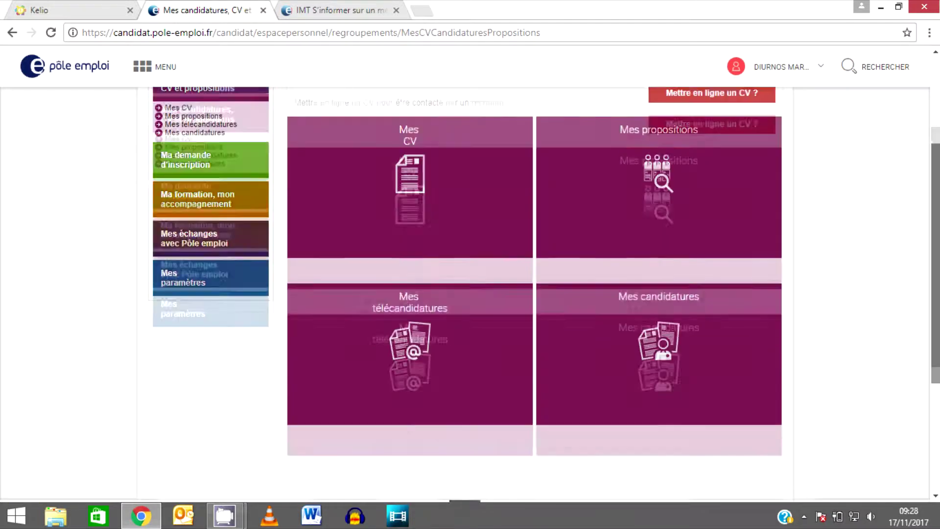
{"action": "scroll", "coordinate": [878, 263], "scroll_direction": "up", "scroll_amount": 1}
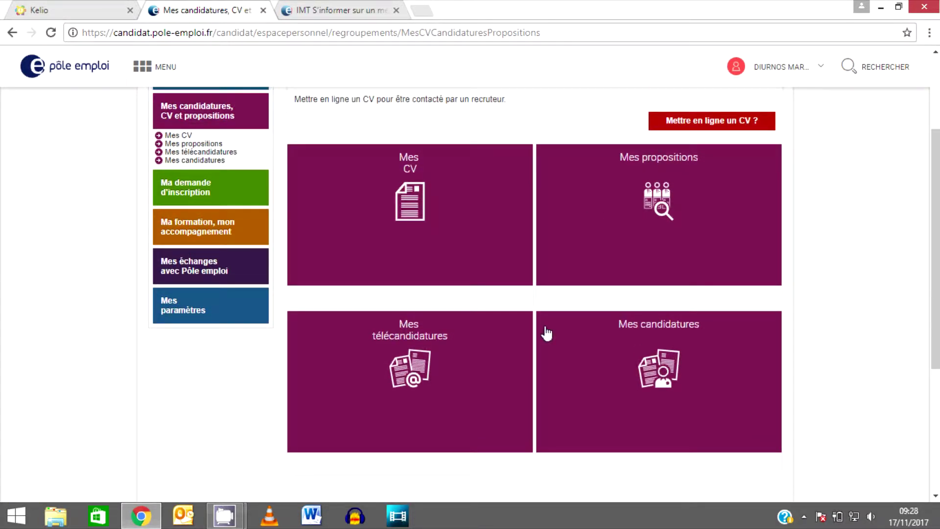
{"action": "left_click", "coordinate": [205, 189]}
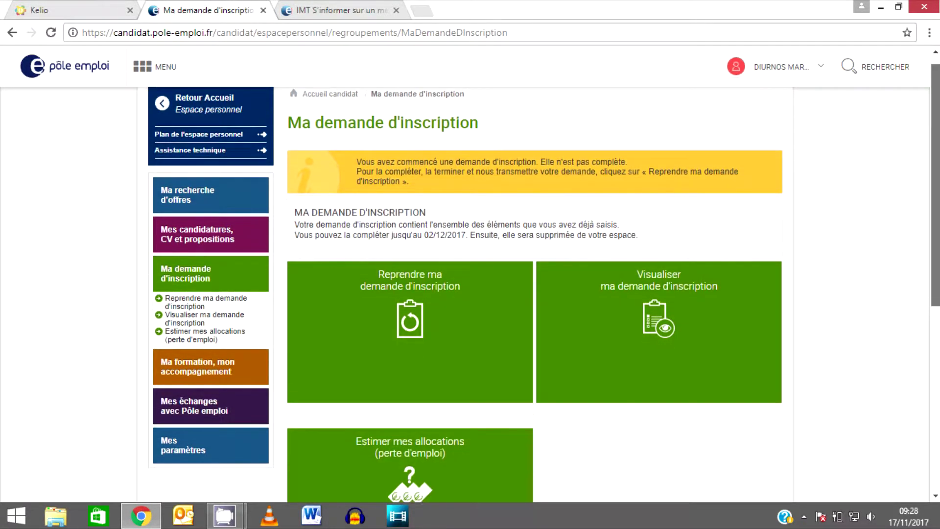
{"action": "scroll", "coordinate": [745, 284], "scroll_direction": "down", "scroll_amount": 2}
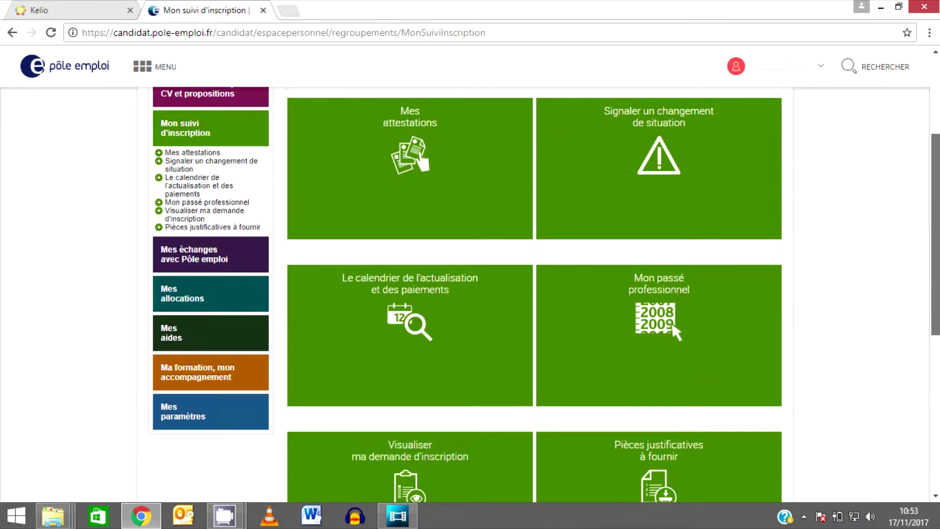
Examine the services offered on the Mon suivi d'inscription page, from Mes attestations to Pièces justificatives à fournir
{"action": "scroll", "coordinate": [898, 245], "scroll_direction": "up", "scroll_amount": 1}
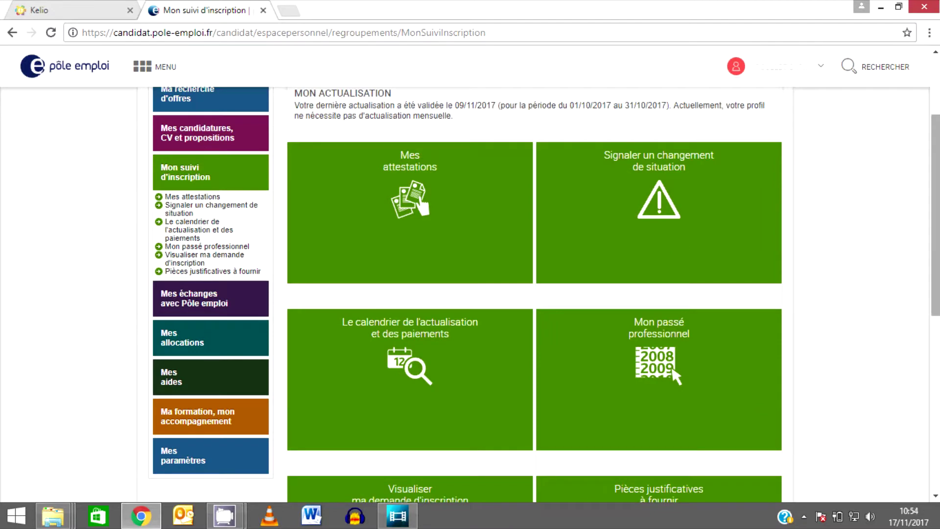
{"action": "scroll", "coordinate": [898, 246], "scroll_direction": "up", "scroll_amount": 3}
{"action": "scroll", "coordinate": [936, 242], "scroll_direction": "down", "scroll_amount": 3}
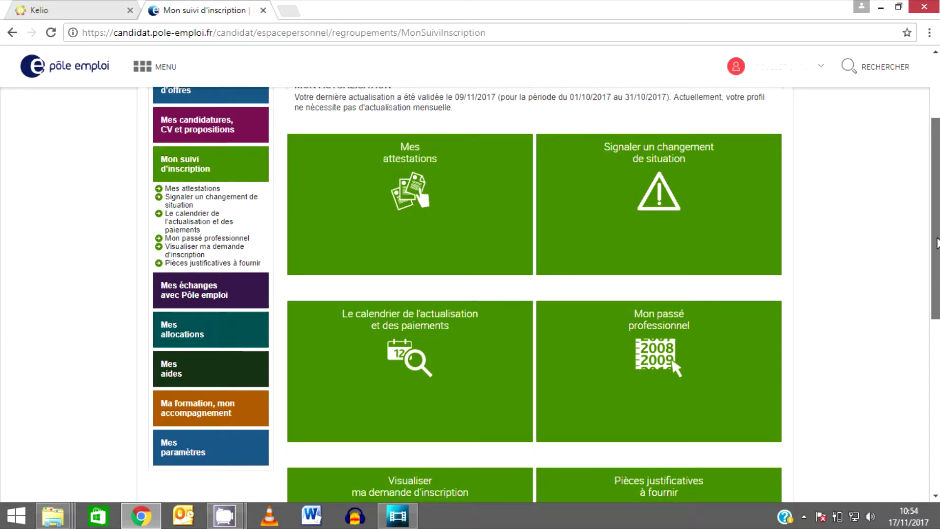
{"action": "scroll", "coordinate": [936, 241], "scroll_direction": "down", "scroll_amount": 4}
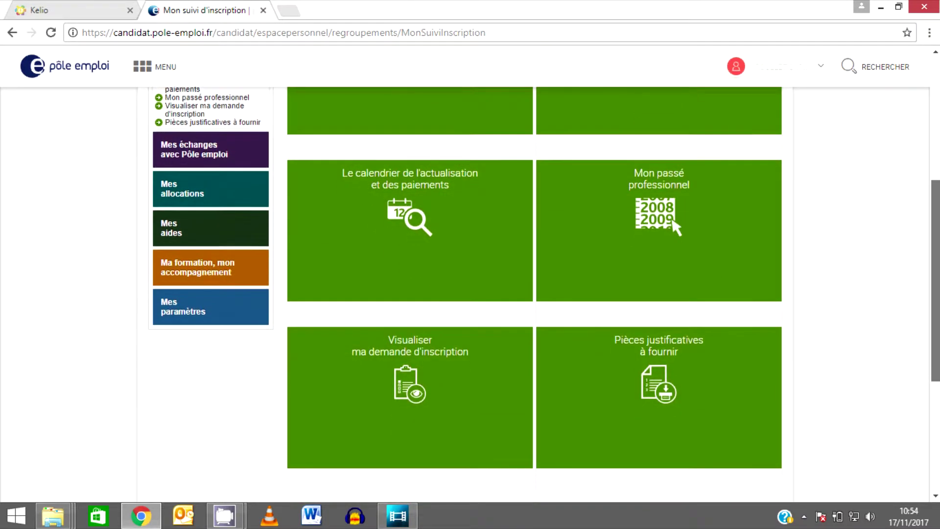
{"action": "scroll", "coordinate": [936, 242], "scroll_direction": "down", "scroll_amount": 1}
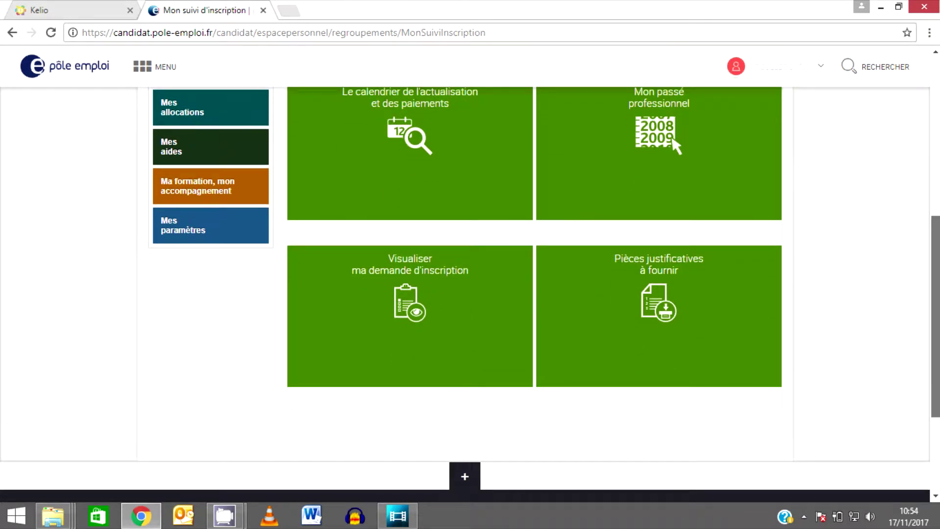
{"action": "scroll", "coordinate": [190, 247], "scroll_direction": "up", "scroll_amount": 6}
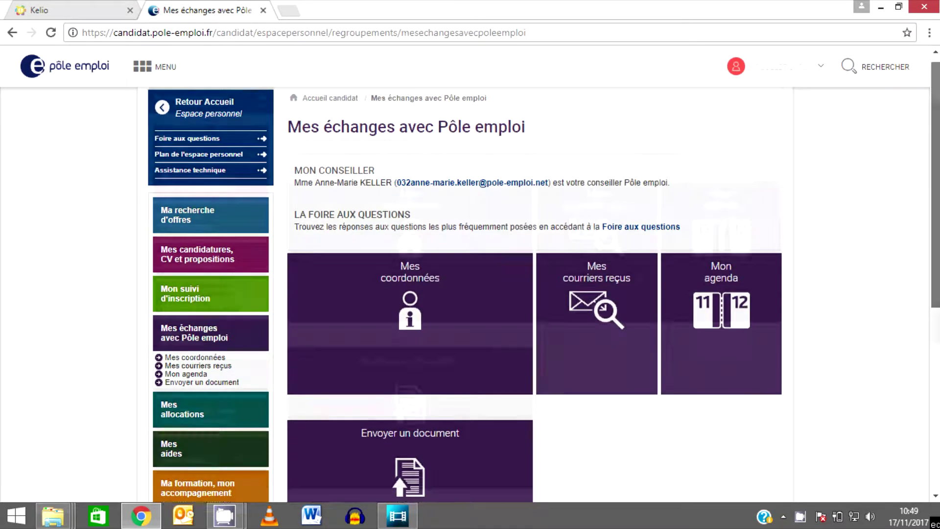
Look over the Mes échanges avec Pôle emploi page and consult the Trouver ma formation search page
{"action": "scroll", "coordinate": [555, 260], "scroll_direction": "down", "scroll_amount": 2}
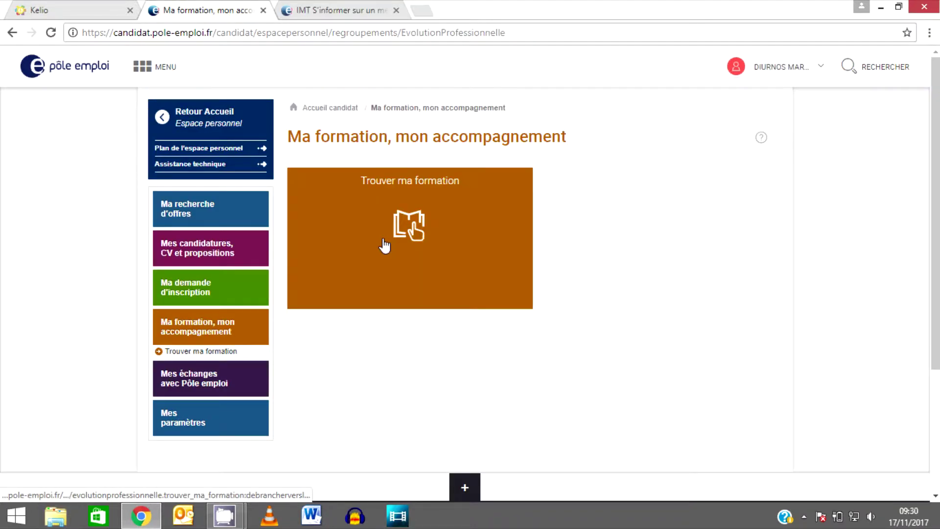
{"action": "left_click", "coordinate": [384, 245]}
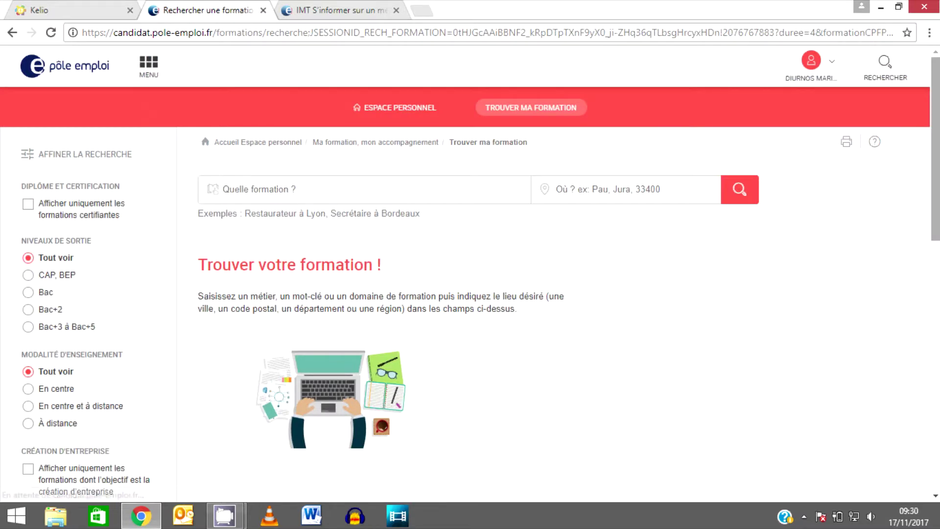
{"action": "scroll", "coordinate": [436, 177], "scroll_direction": "down", "scroll_amount": 2}
{"action": "scroll", "coordinate": [435, 176], "scroll_direction": "up", "scroll_amount": 2}
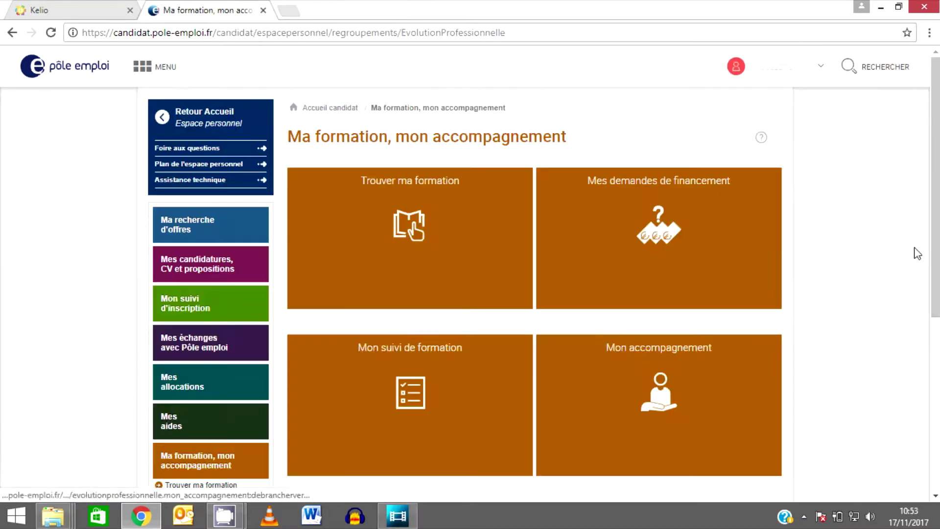
Open the Mon accompagnement service in a new tab to consult it, and close that tab
{"action": "scroll", "coordinate": [920, 252], "scroll_direction": "down", "scroll_amount": 3}
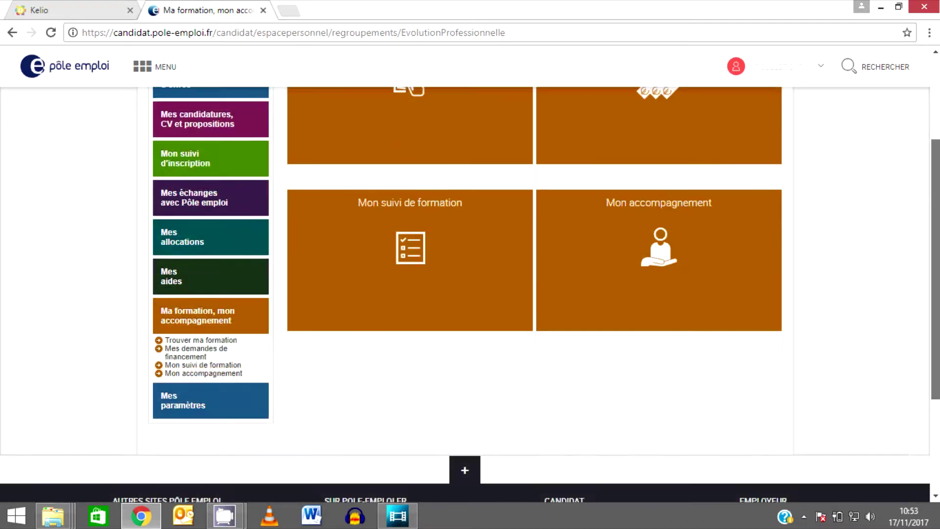
{"action": "right_click", "coordinate": [659, 252]}
{"action": "left_click", "coordinate": [696, 254]}
{"action": "left_click", "coordinate": [342, 10]}
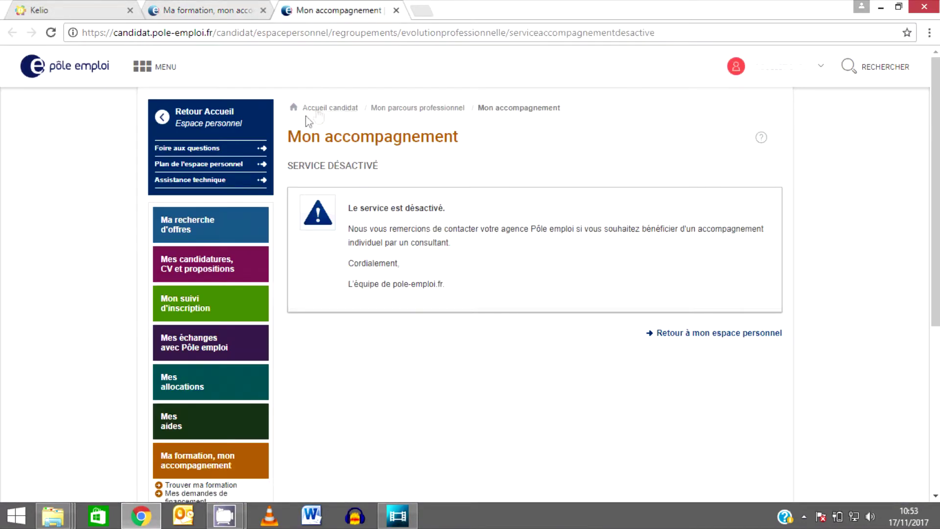
{"action": "left_click", "coordinate": [396, 10]}
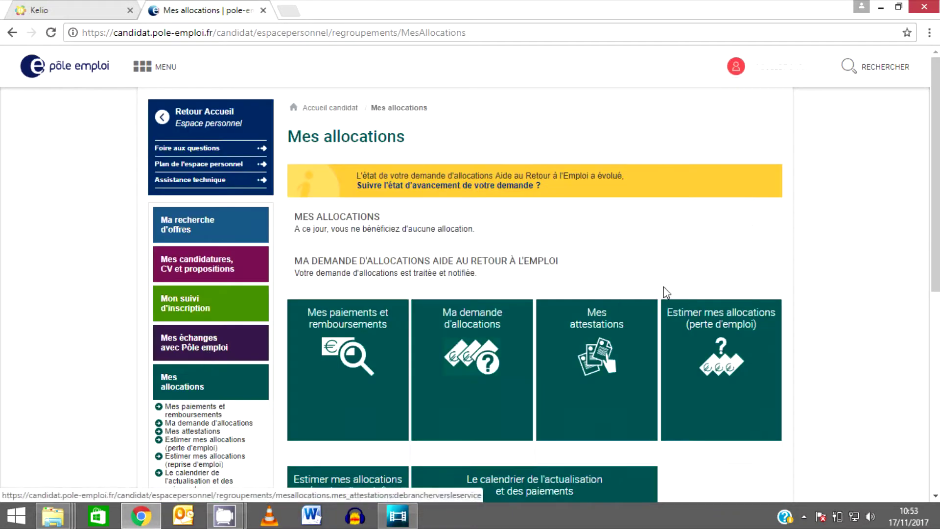
Look through the Mes allocations services and consult the Mes aides section
{"action": "scroll", "coordinate": [604, 291], "scroll_direction": "down", "scroll_amount": 3}
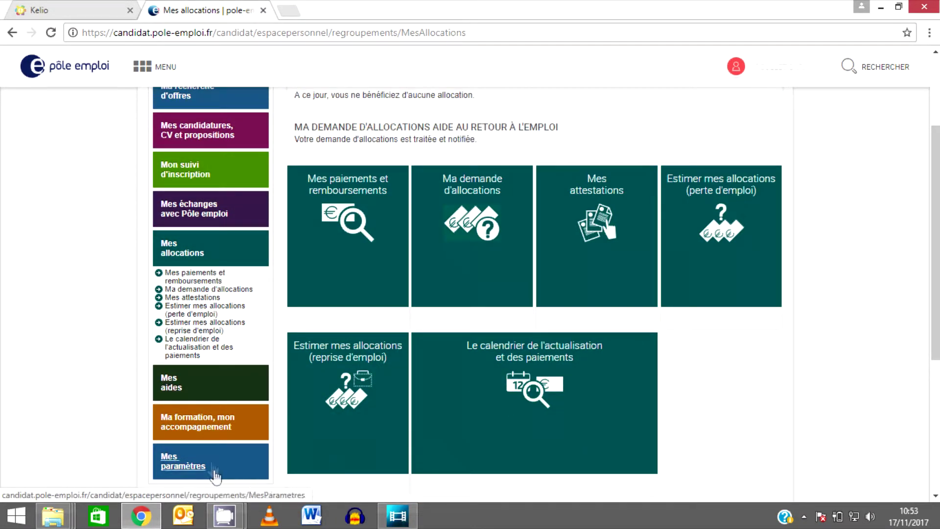
{"action": "left_click", "coordinate": [215, 384]}
{"action": "scroll", "coordinate": [834, 287], "scroll_direction": "down", "scroll_amount": 1}
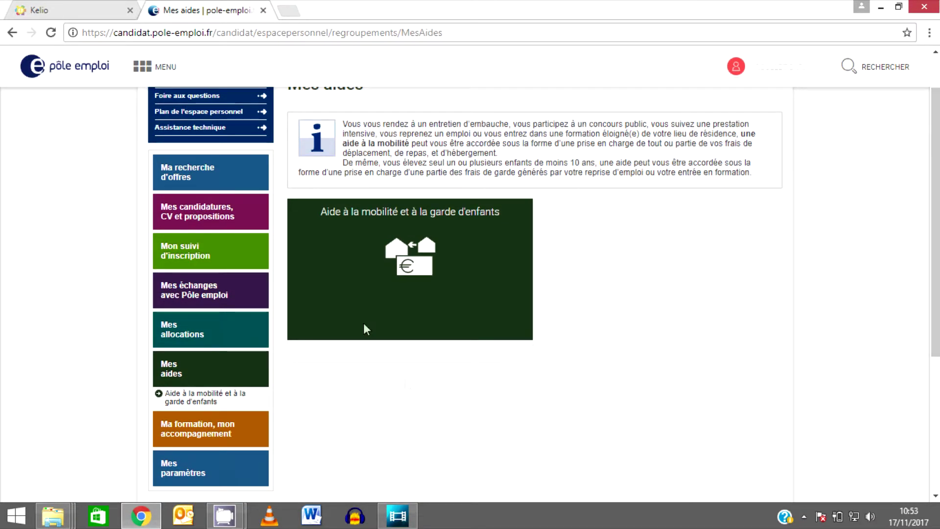
Return to the personal space home page and log out of the candidate account
{"action": "key", "text": "alt+Left"}
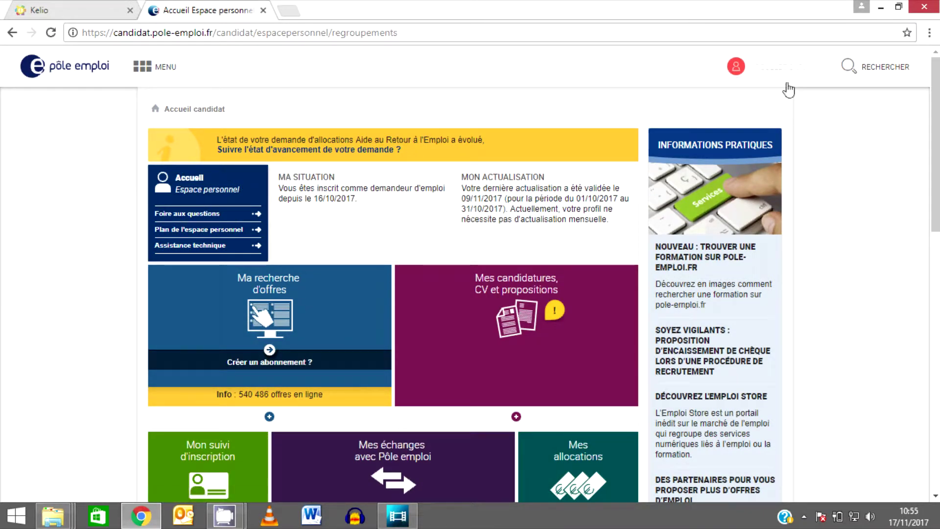
{"action": "left_click", "coordinate": [821, 75]}
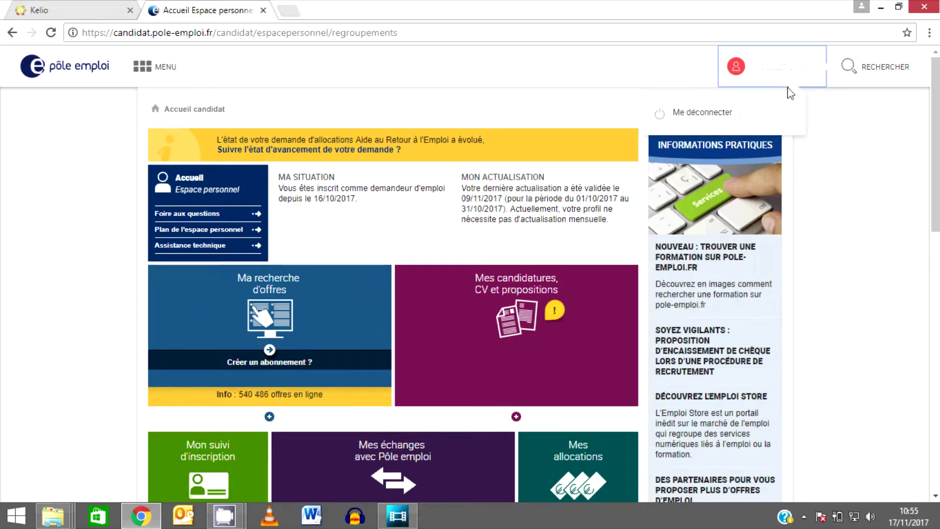
{"action": "left_click", "coordinate": [720, 120]}
{"action": "left_click", "coordinate": [602, 215]}
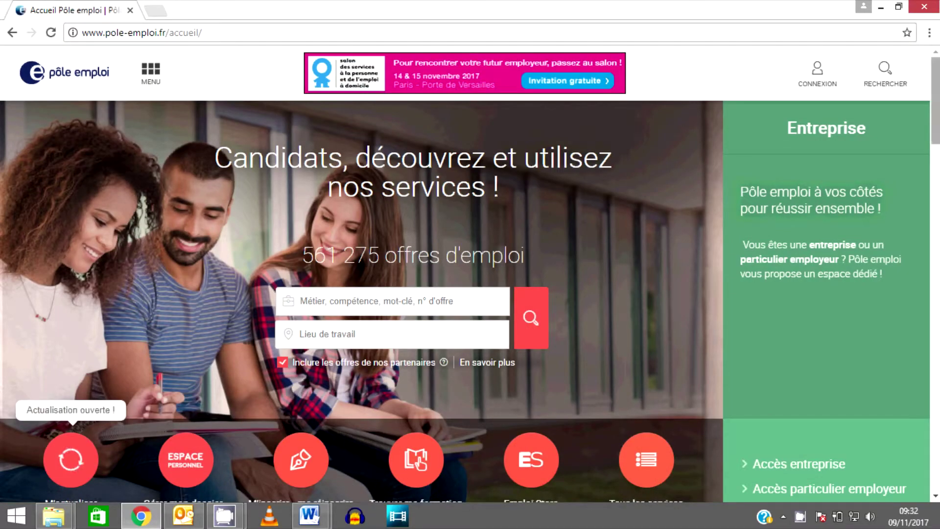
Look over the Pôle emploi public home page, from the job search and service shortcuts through the Actualités section to the footer
{"action": "scroll", "coordinate": [470, 279], "scroll_direction": "down", "scroll_amount": 3}
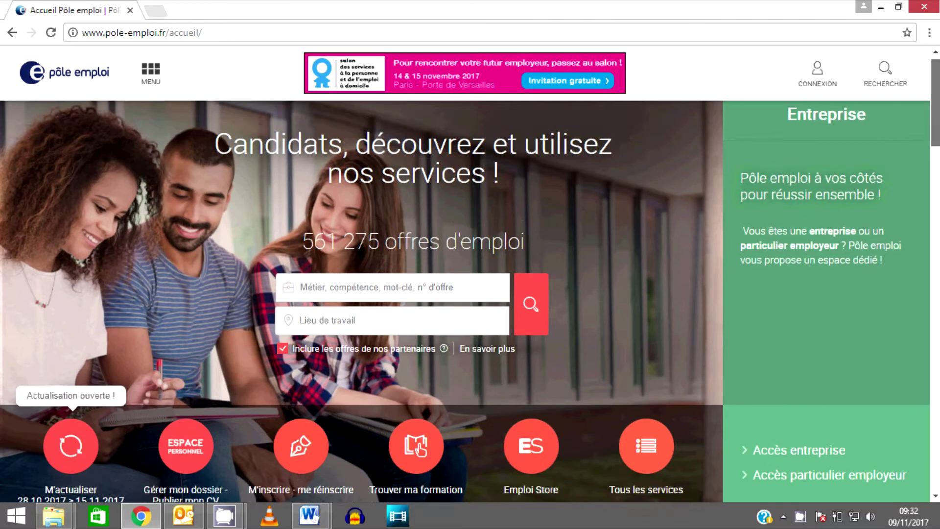
{"action": "scroll", "coordinate": [470, 294], "scroll_direction": "down", "scroll_amount": 7}
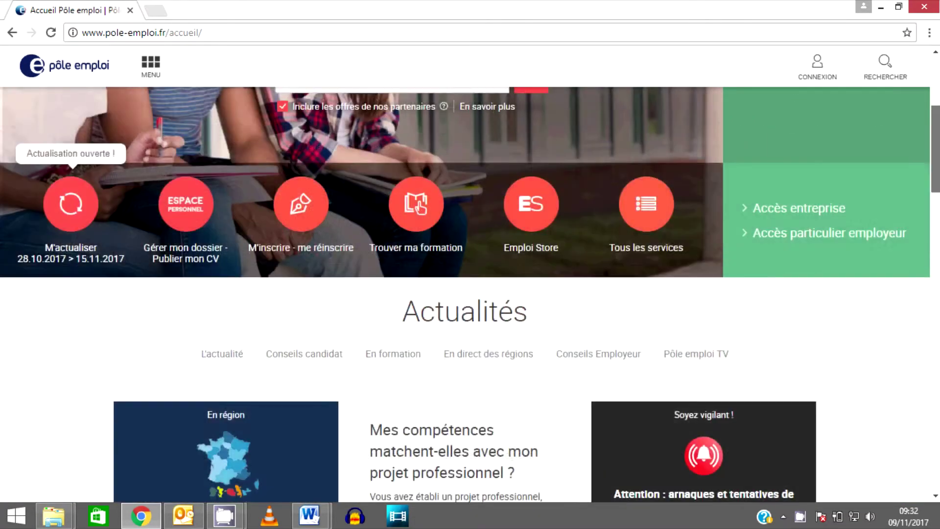
{"action": "scroll", "coordinate": [470, 294], "scroll_direction": "down", "scroll_amount": 16}
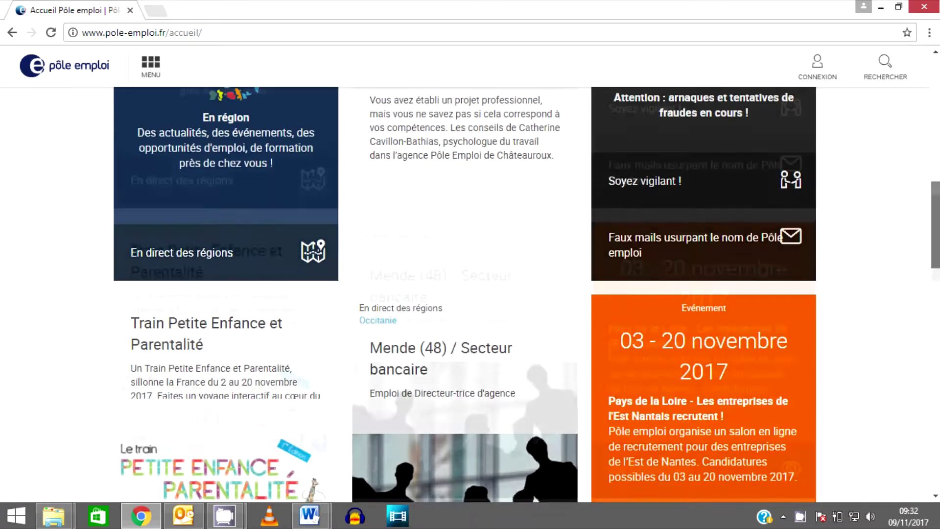
{"action": "scroll", "coordinate": [936, 434], "scroll_direction": "down", "scroll_amount": 10}
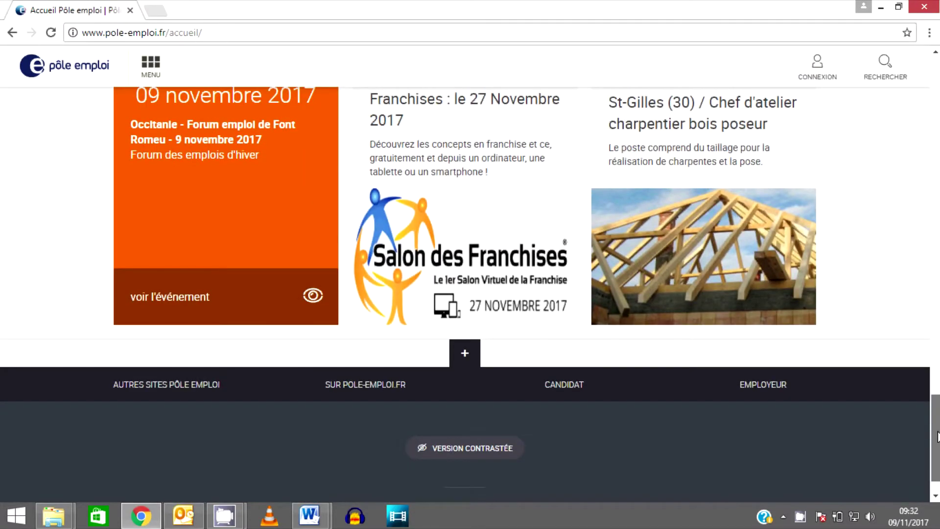
{"action": "scroll", "coordinate": [937, 435], "scroll_direction": "up", "scroll_amount": 20}
{"action": "scroll", "coordinate": [470, 294], "scroll_direction": "up", "scroll_amount": 12}
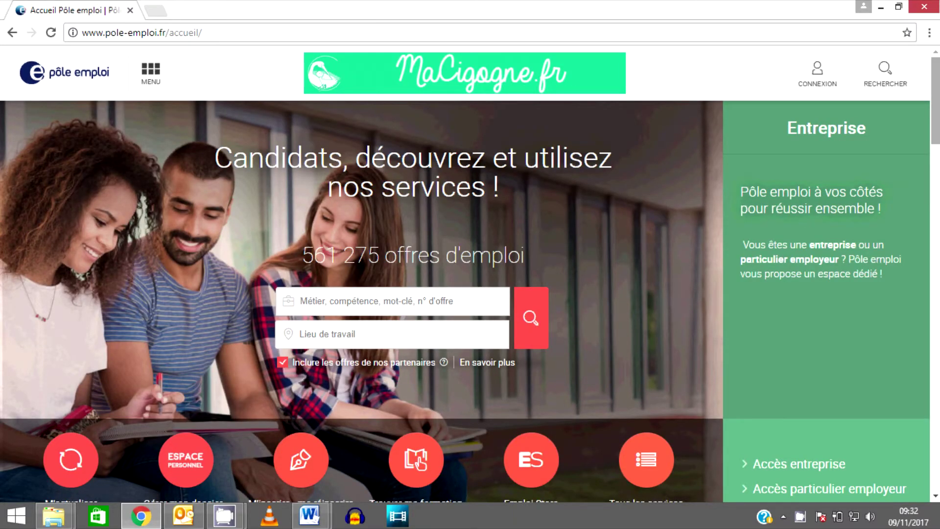
{"action": "scroll", "coordinate": [452, 256], "scroll_direction": "down", "scroll_amount": 2}
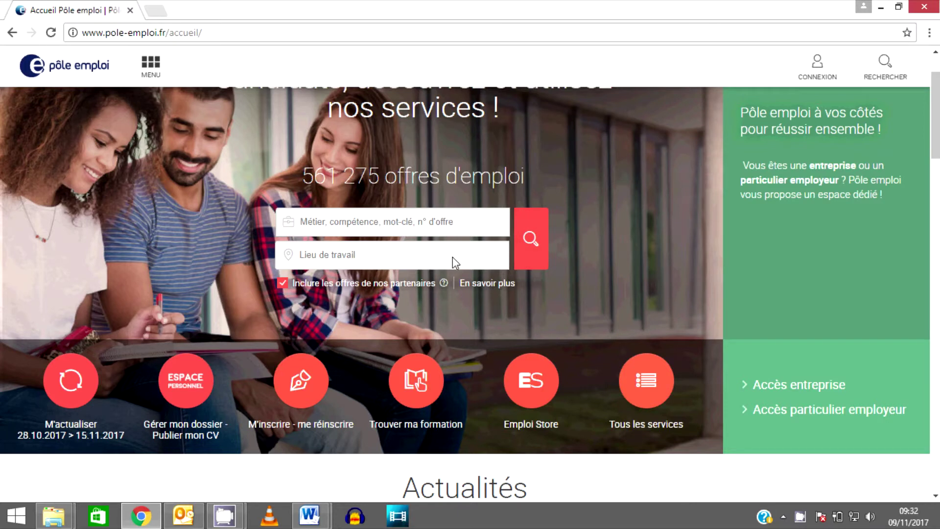